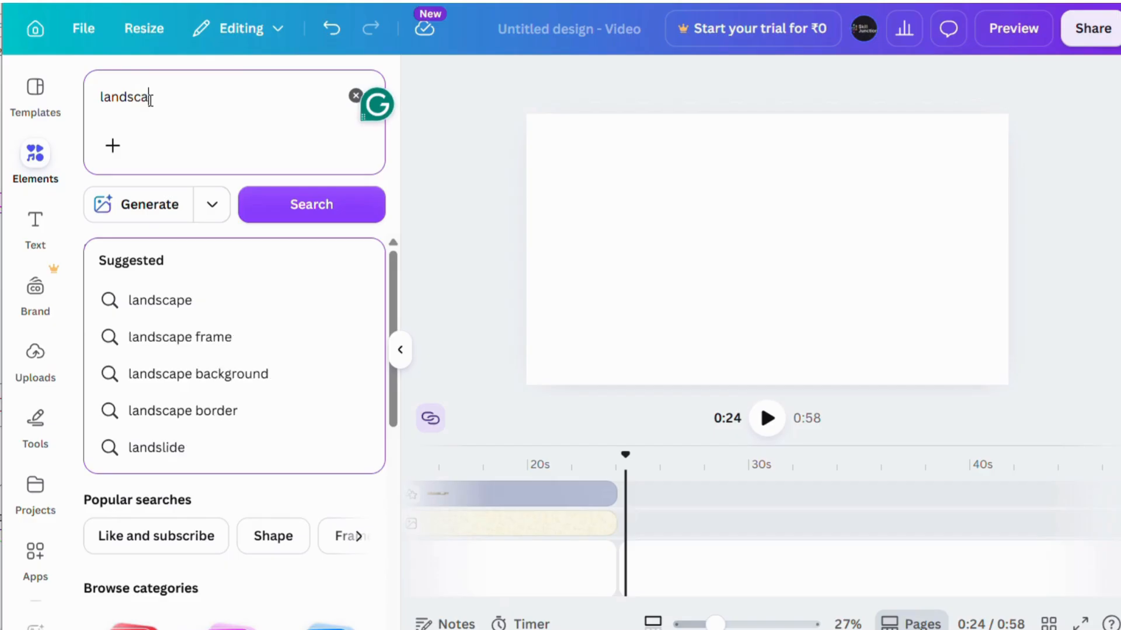
- Search the graphics for landscape and fill the blank page with the painted scene of a red house, yellow car and tree
{"action": "key", "text": "Return"}
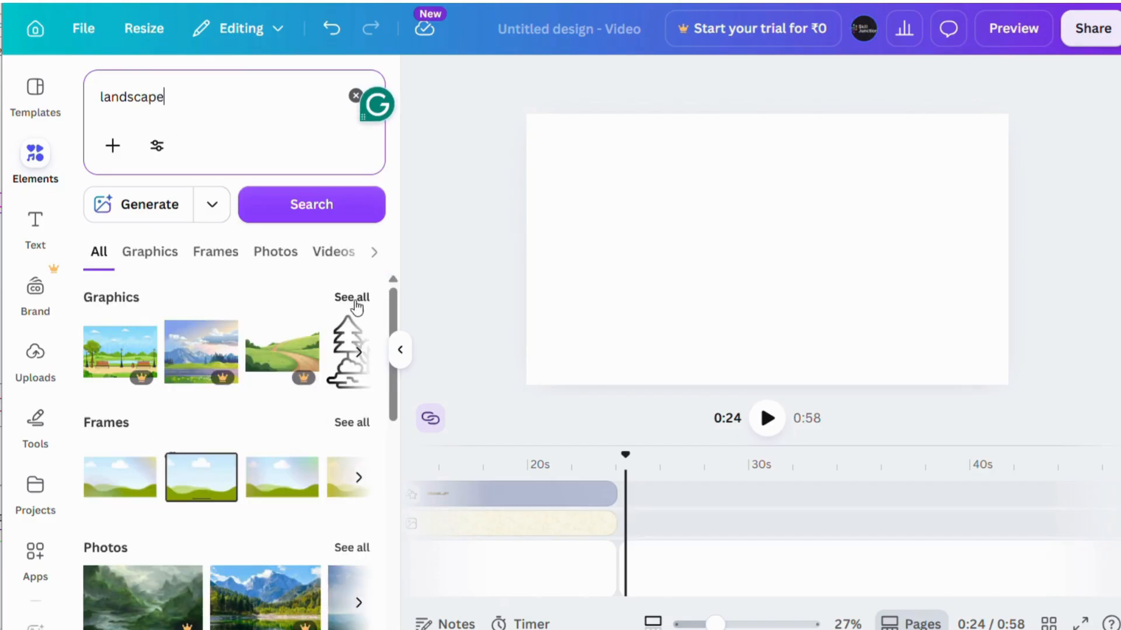
{"action": "left_click", "coordinate": [358, 299]}
{"action": "scroll", "coordinate": [274, 314], "scroll_direction": "up", "scroll_amount": 2}
{"action": "left_click_drag", "start_coordinate": [234, 397], "coordinate": [660, 222]}
{"action": "left_click_drag", "start_coordinate": [762, 278], "coordinate": [661, 207]}
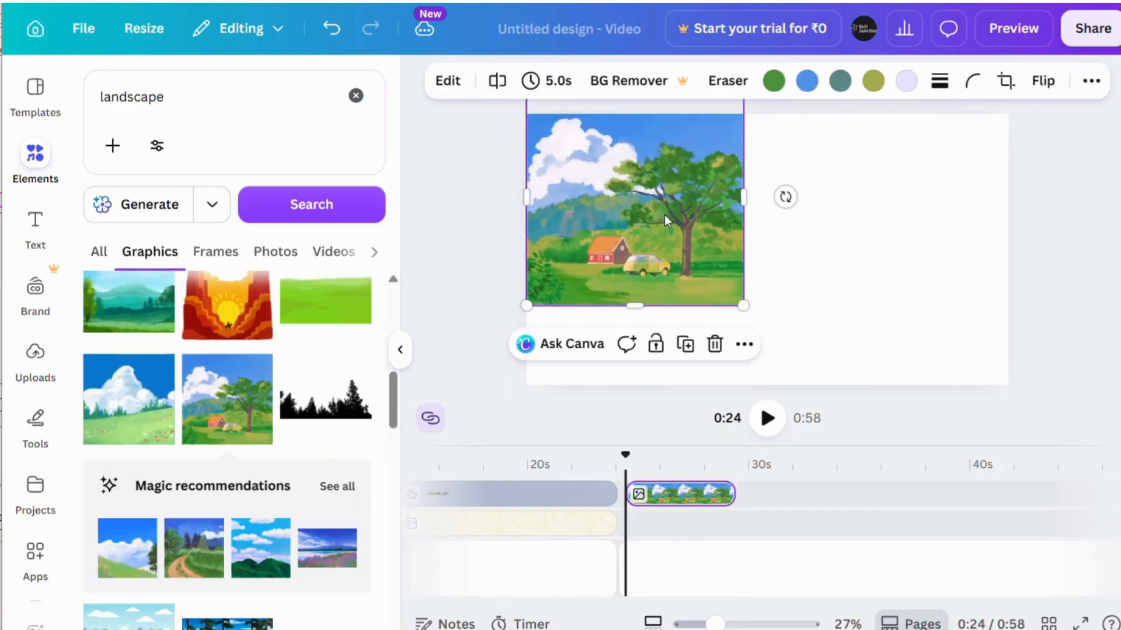
{"action": "left_click_drag", "start_coordinate": [740, 305], "coordinate": [1061, 430]}
{"action": "left_click_drag", "start_coordinate": [827, 350], "coordinate": [826, 172]}
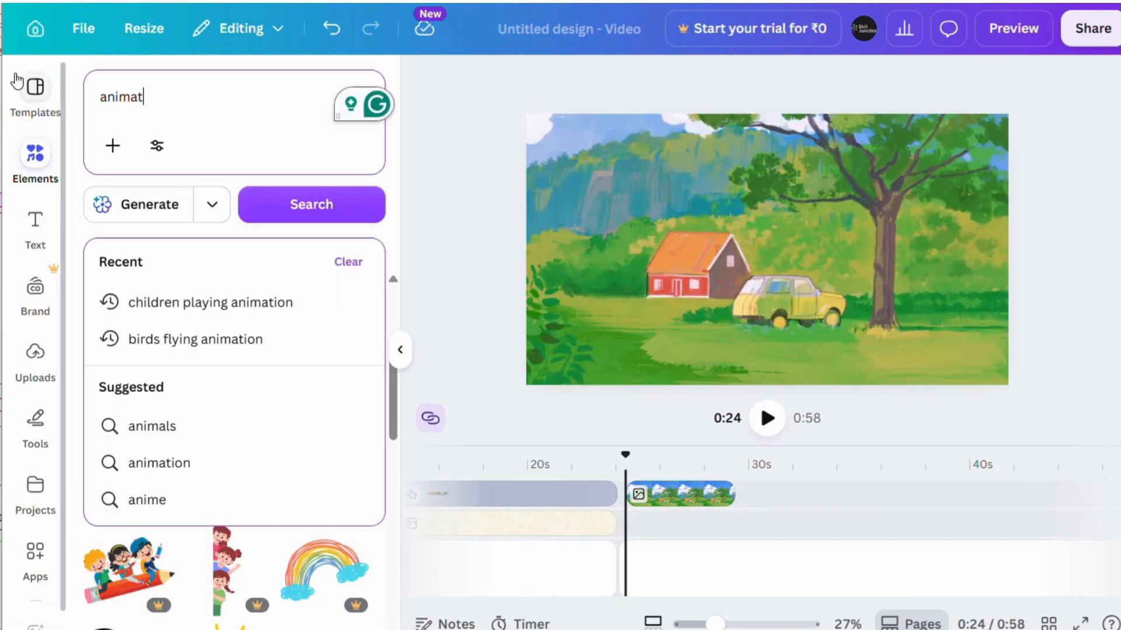
- Search for animation graphics and place the blue butterfly, scaled down, at the scene's right edge beside the tree
{"action": "type", "text": "ion"}
{"action": "key", "text": "Return"}
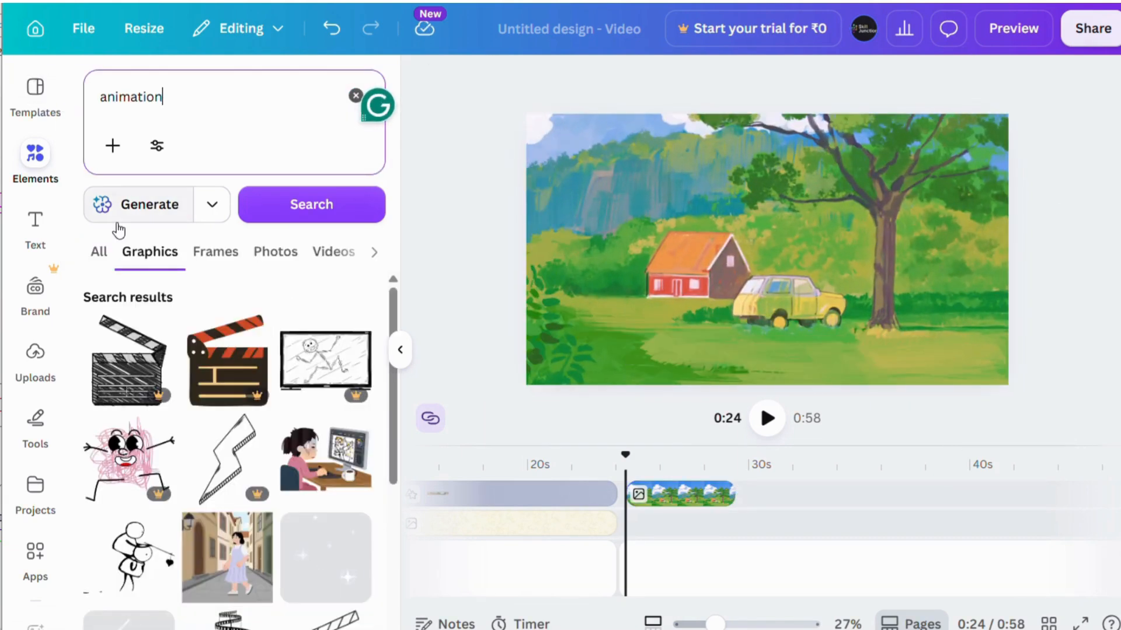
{"action": "scroll", "coordinate": [185, 375], "scroll_direction": "down", "scroll_amount": 5}
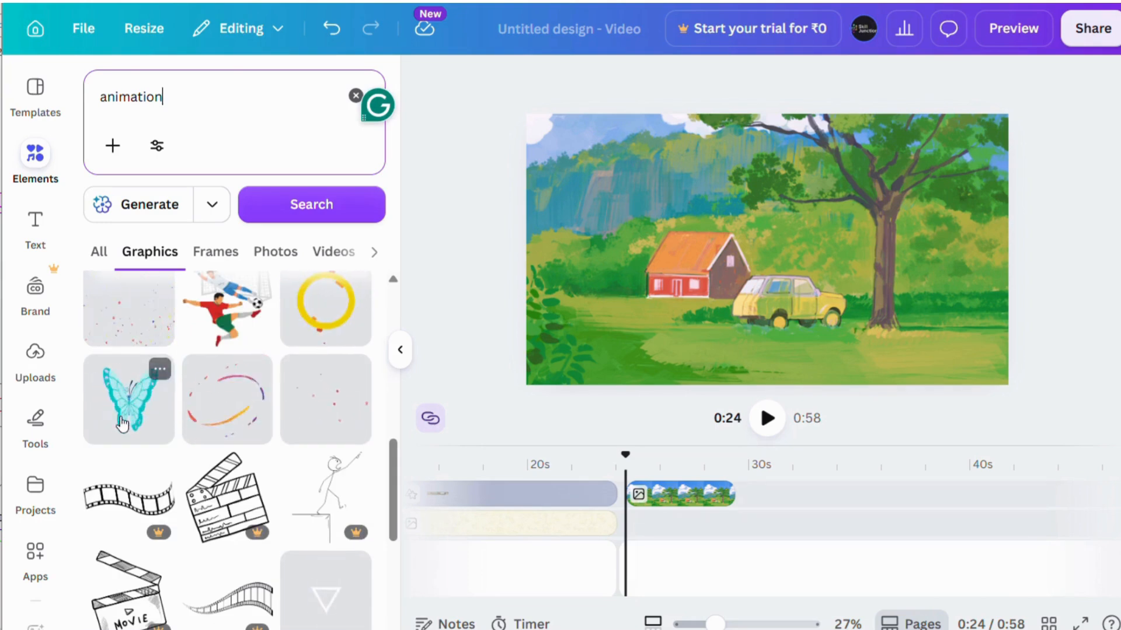
{"action": "left_click_drag", "start_coordinate": [122, 415], "coordinate": [802, 265]}
{"action": "left_click_drag", "start_coordinate": [806, 205], "coordinate": [892, 272]}
{"action": "left_click_drag", "start_coordinate": [922, 323], "coordinate": [801, 253]}
{"action": "left_click_drag", "start_coordinate": [771, 203], "coordinate": [870, 320]}
{"action": "left_click_drag", "start_coordinate": [916, 312], "coordinate": [923, 294]}
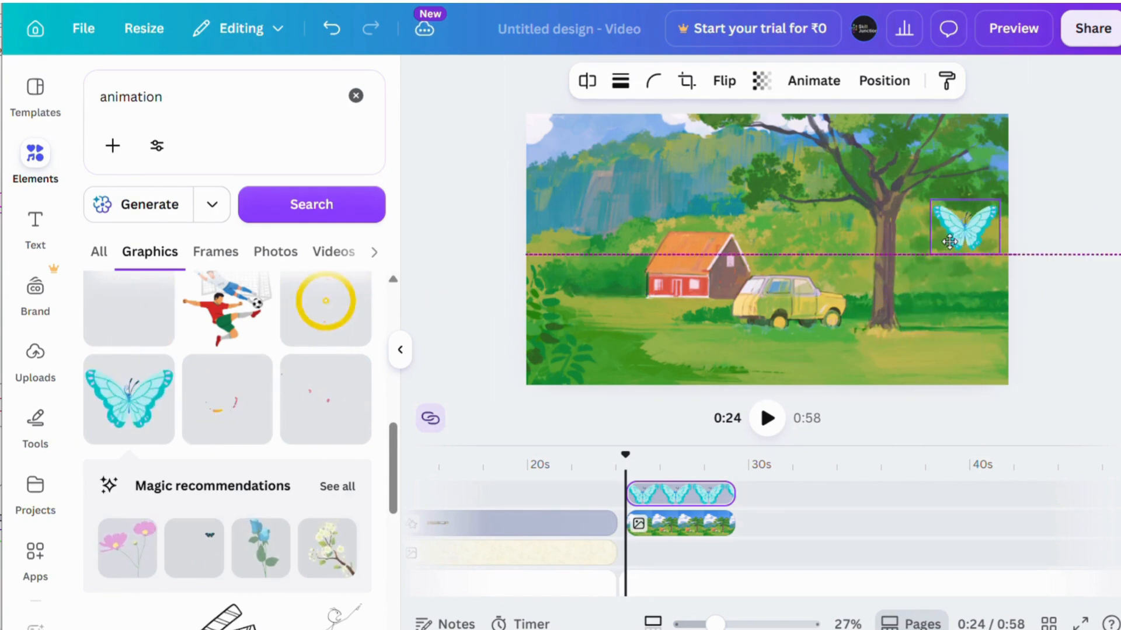
{"action": "left_click_drag", "start_coordinate": [950, 241], "coordinate": [958, 239]}
- Add the animated pink flowers from the recommendations, scaled down, in the scene's lower-left corner
{"action": "left_click_drag", "start_coordinate": [135, 568], "coordinate": [445, 418]}
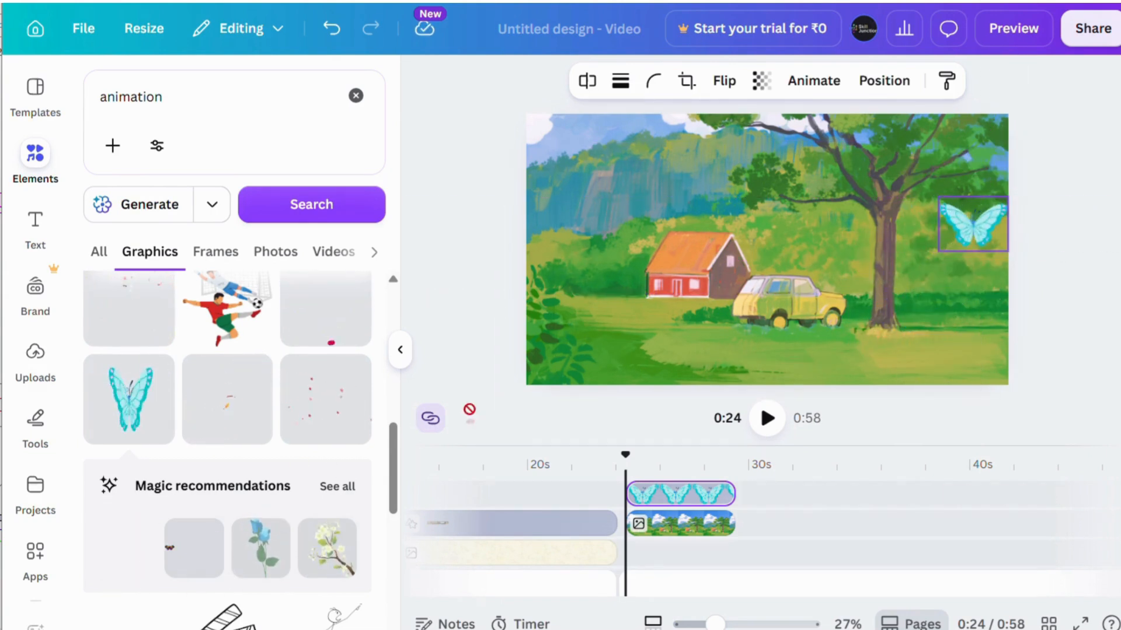
{"action": "left_click_drag", "start_coordinate": [552, 359], "coordinate": [560, 227]}
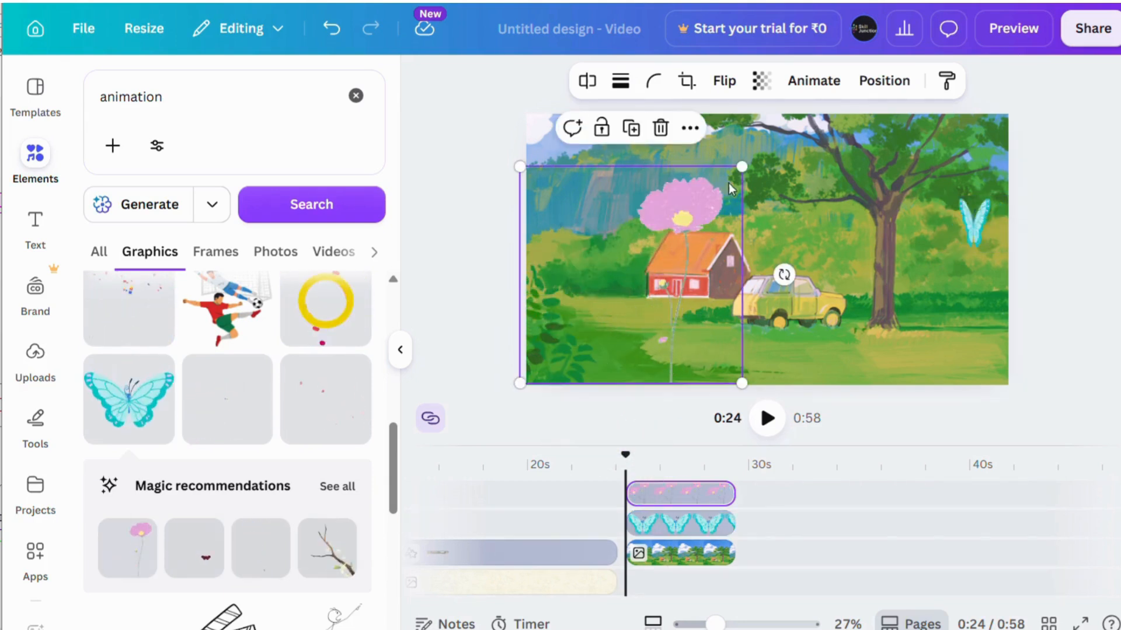
{"action": "left_click_drag", "start_coordinate": [742, 168], "coordinate": [624, 290]}
{"action": "left_click_drag", "start_coordinate": [607, 358], "coordinate": [604, 364]}
- Add the white blossom branch, scaled down, in the scene's lower-right corner and the blue roses on the grass in front of the car
{"action": "left_click_drag", "start_coordinate": [329, 566], "coordinate": [890, 279]}
{"action": "left_click_drag", "start_coordinate": [780, 171], "coordinate": [902, 282]}
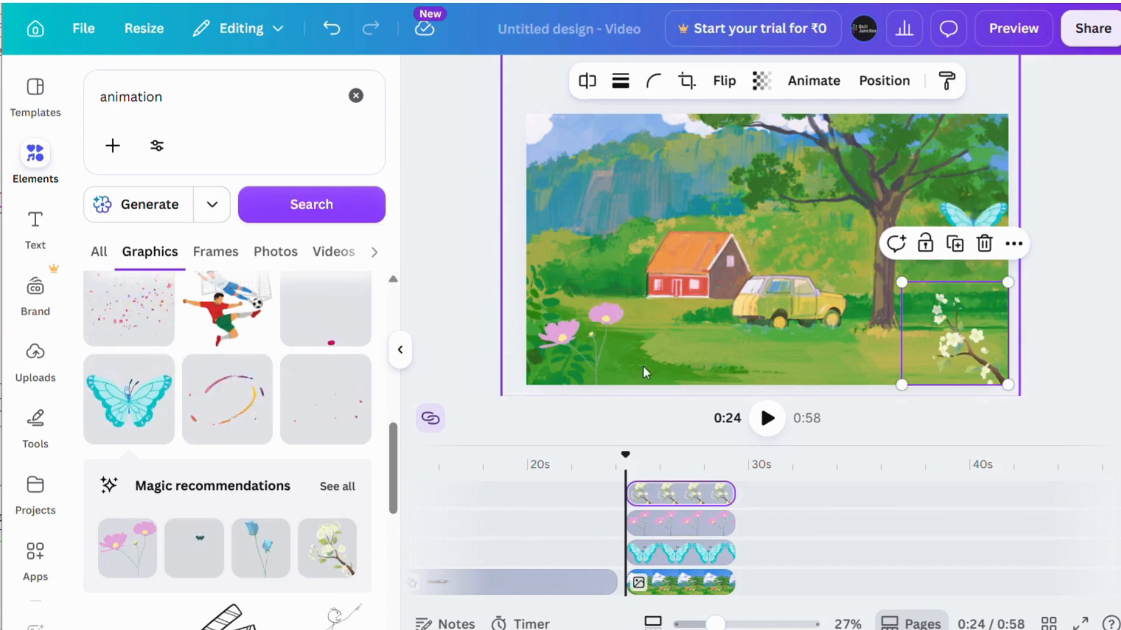
{"action": "left_click_drag", "start_coordinate": [263, 558], "coordinate": [690, 329]}
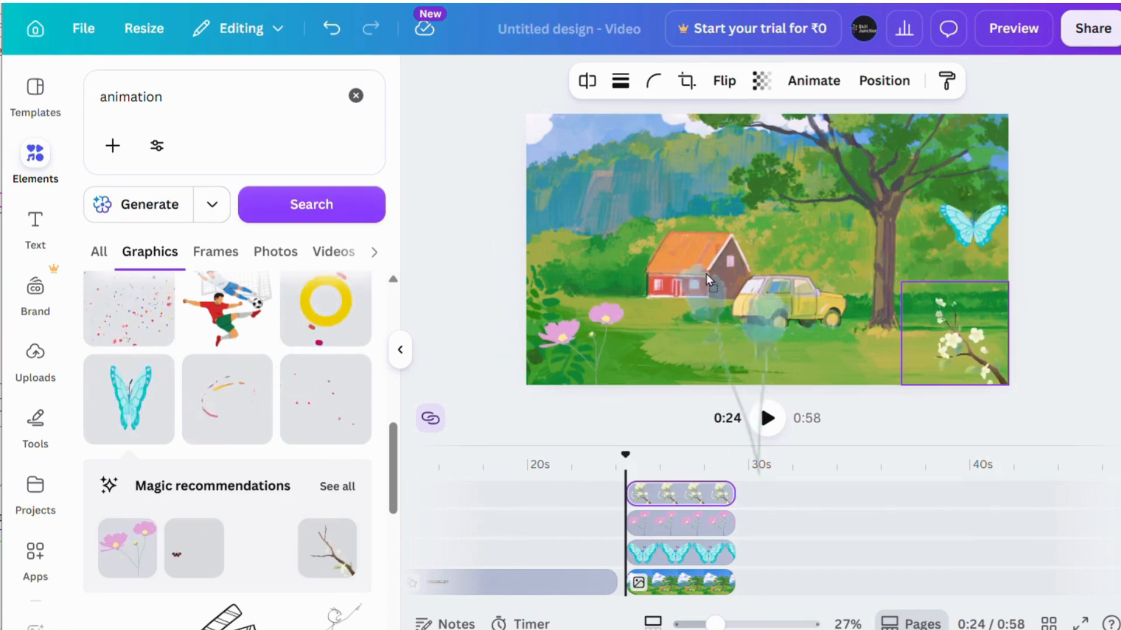
{"action": "left_click_drag", "start_coordinate": [709, 204], "coordinate": [678, 143]}
{"action": "left_click", "coordinate": [677, 207]}
{"action": "left_click_drag", "start_coordinate": [768, 329], "coordinate": [771, 395]}
- Create a custom animation for the butterfly that flies flower to flower across the scene and exits left, using the Smooth movement style
{"action": "left_click", "coordinate": [972, 234]}
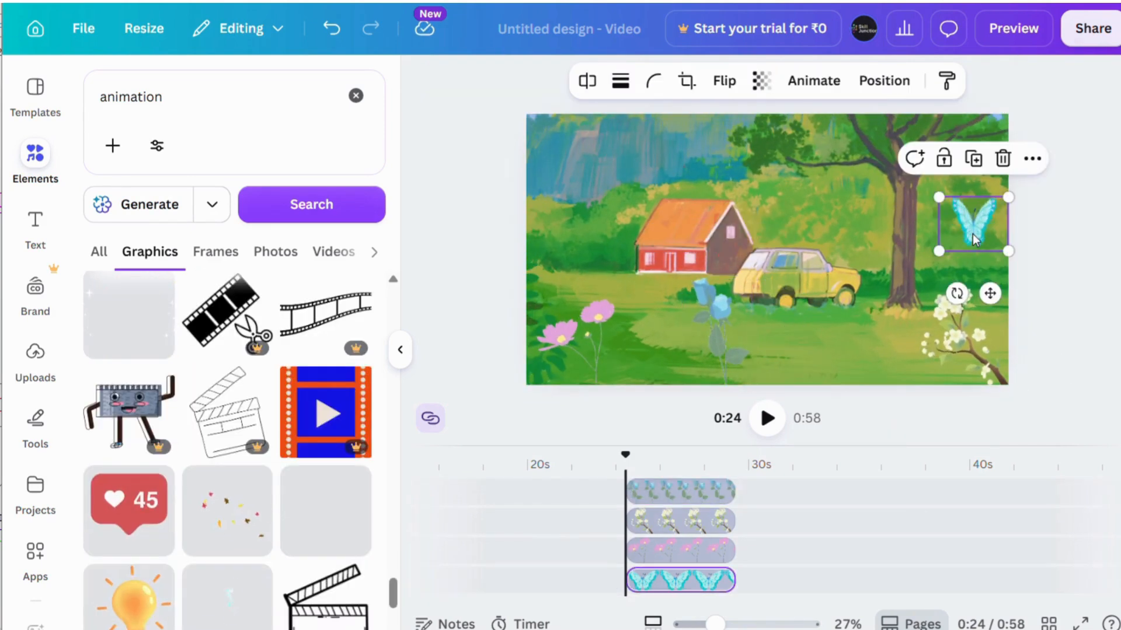
{"action": "left_click", "coordinate": [800, 87]}
{"action": "left_click", "coordinate": [294, 188]}
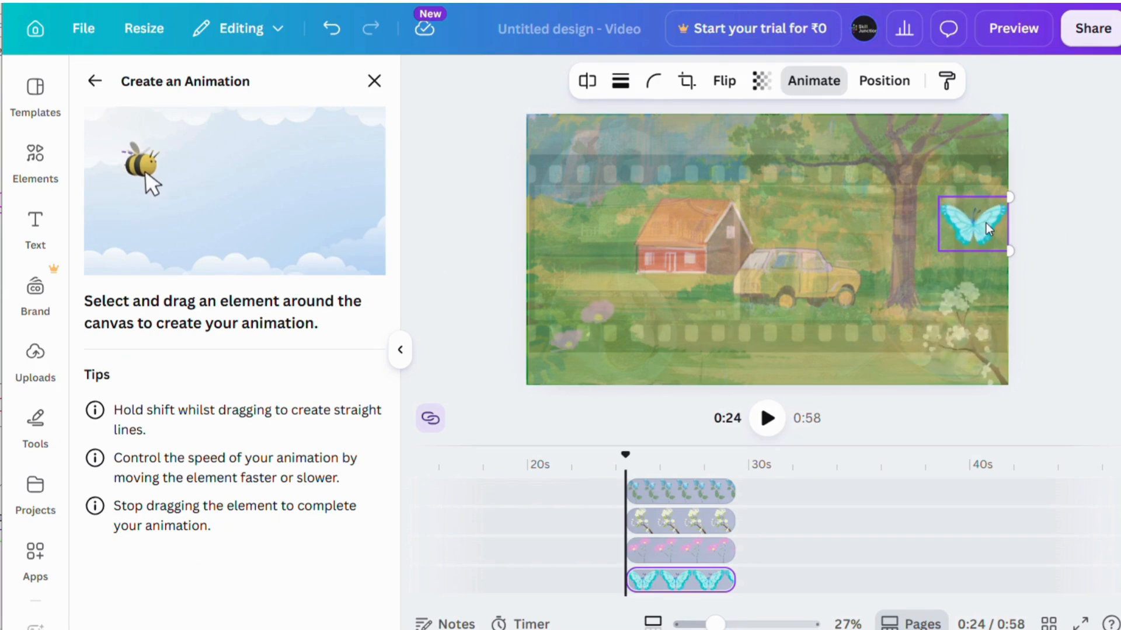
{"action": "mouse_move", "coordinate": [858, 264]}
{"action": "left_mouse_down"}
{"action": "mouse_move", "coordinate": [807, 260]}
{"action": "mouse_move", "coordinate": [730, 318]}
{"action": "mouse_move", "coordinate": [619, 271]}
{"action": "mouse_move", "coordinate": [583, 329]}
{"action": "left_mouse_up"}
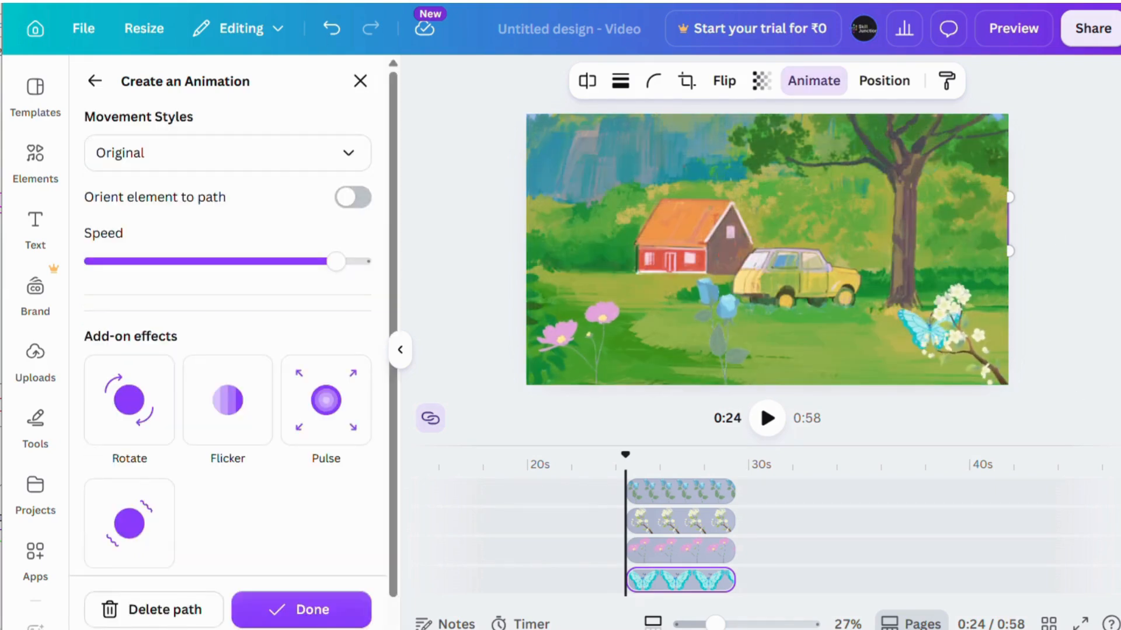
{"action": "left_click", "coordinate": [333, 153]}
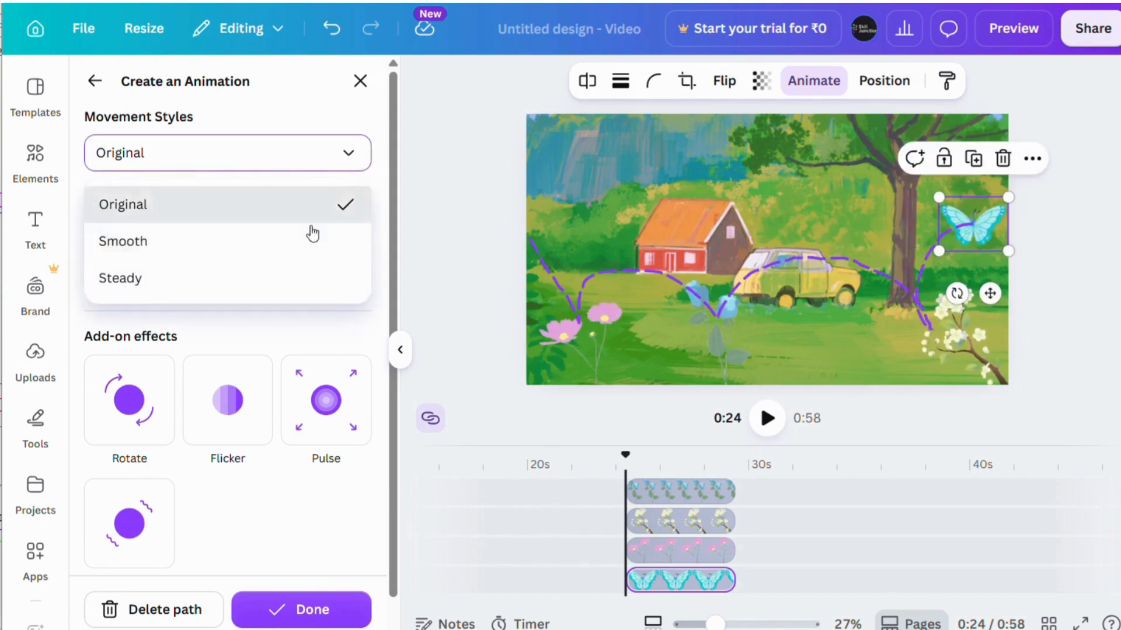
{"action": "left_click", "coordinate": [275, 252]}
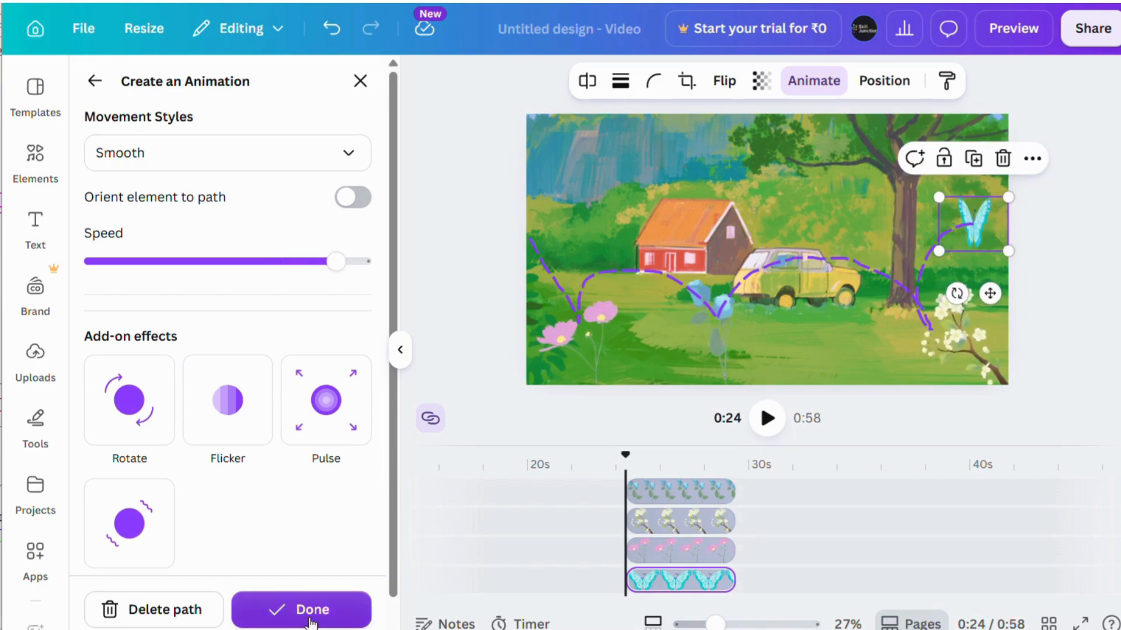
{"action": "left_click", "coordinate": [311, 610]}
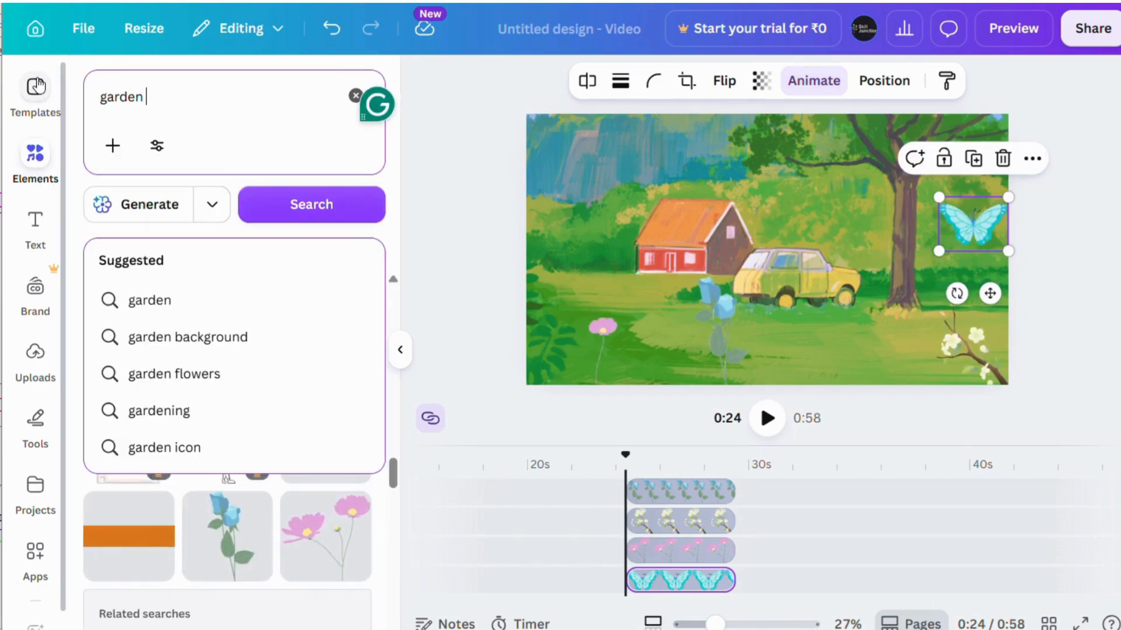
- Search for garden plants and place the purple-flowered plant bed, slightly enlarged, in the scene's lower-left corner
{"action": "type", "text": "plants"}
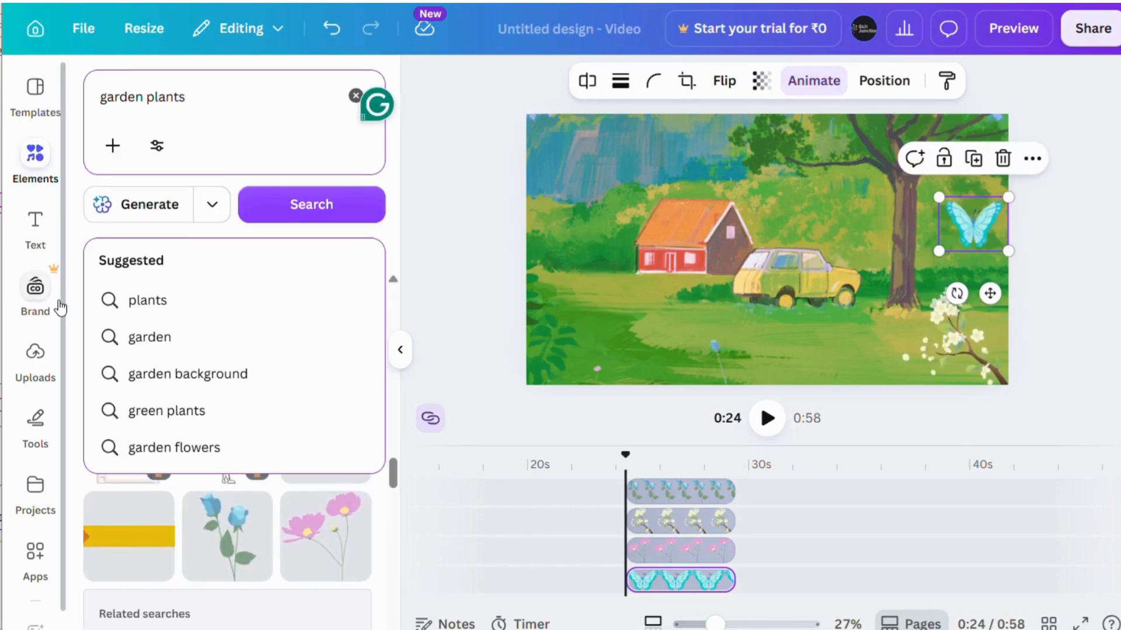
{"action": "key", "text": "Return"}
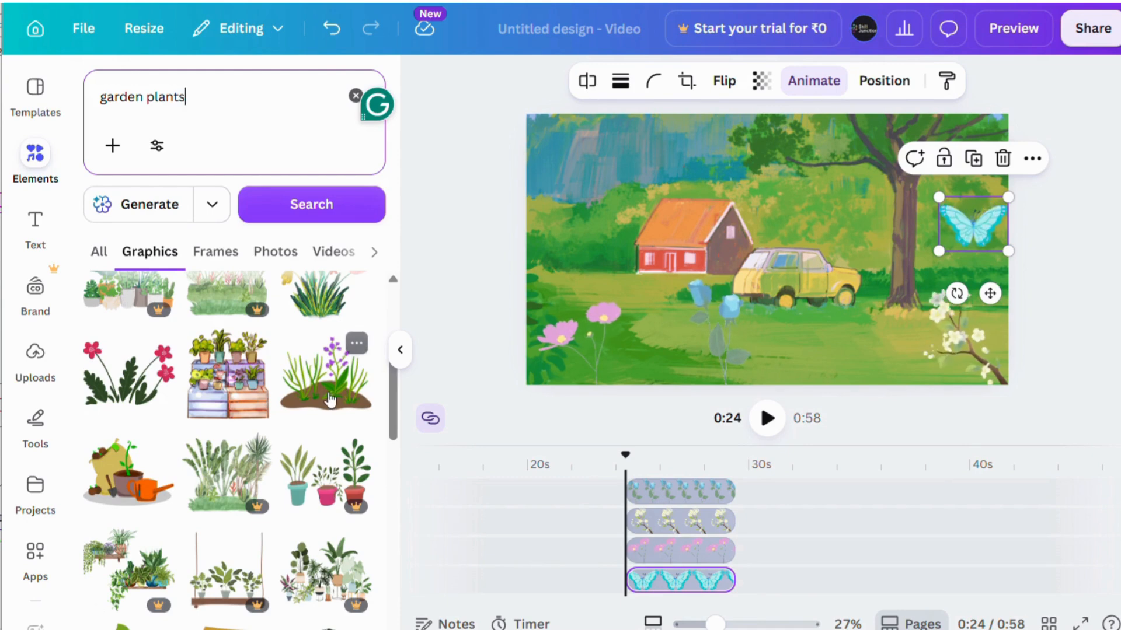
{"action": "left_click_drag", "start_coordinate": [637, 358], "coordinate": [587, 361]}
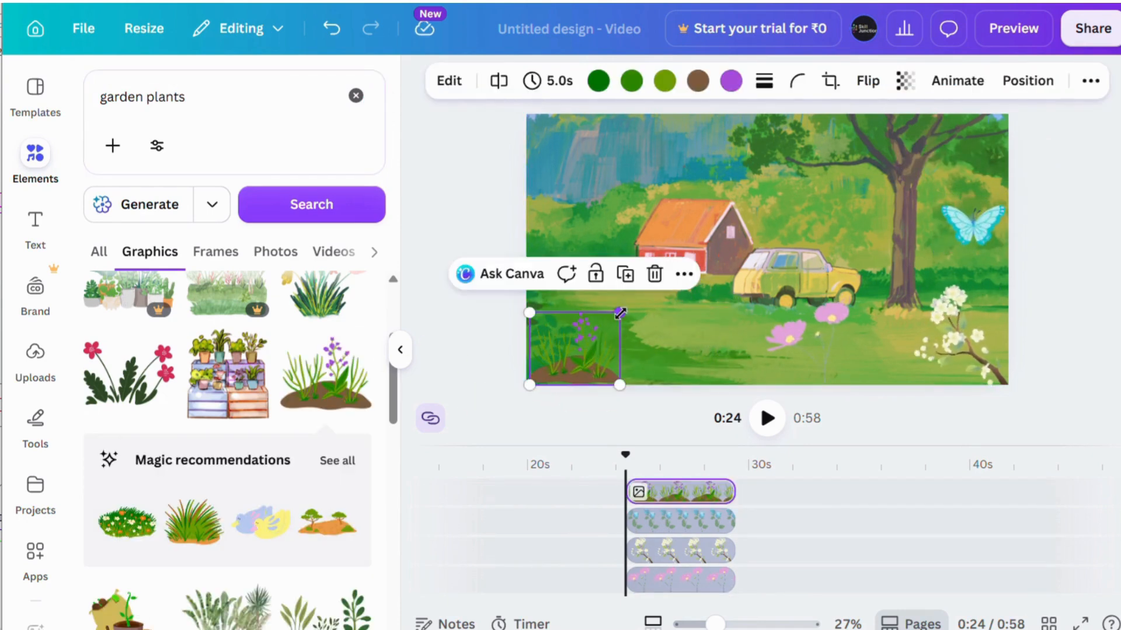
{"action": "left_click_drag", "start_coordinate": [620, 312], "coordinate": [649, 289]}
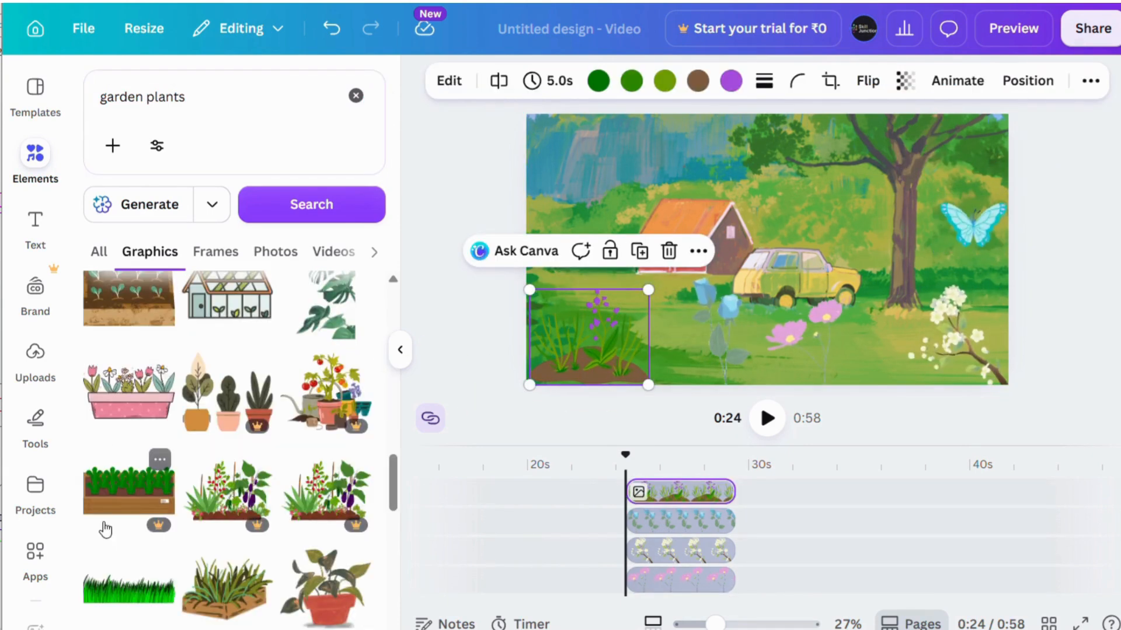
- Add the pink flower planter box at the bottom centre and arrange the blue roses and pink flowers on either side of it
{"action": "left_click_drag", "start_coordinate": [117, 412], "coordinate": [687, 248]}
{"action": "left_click_drag", "start_coordinate": [649, 186], "coordinate": [860, 367]}
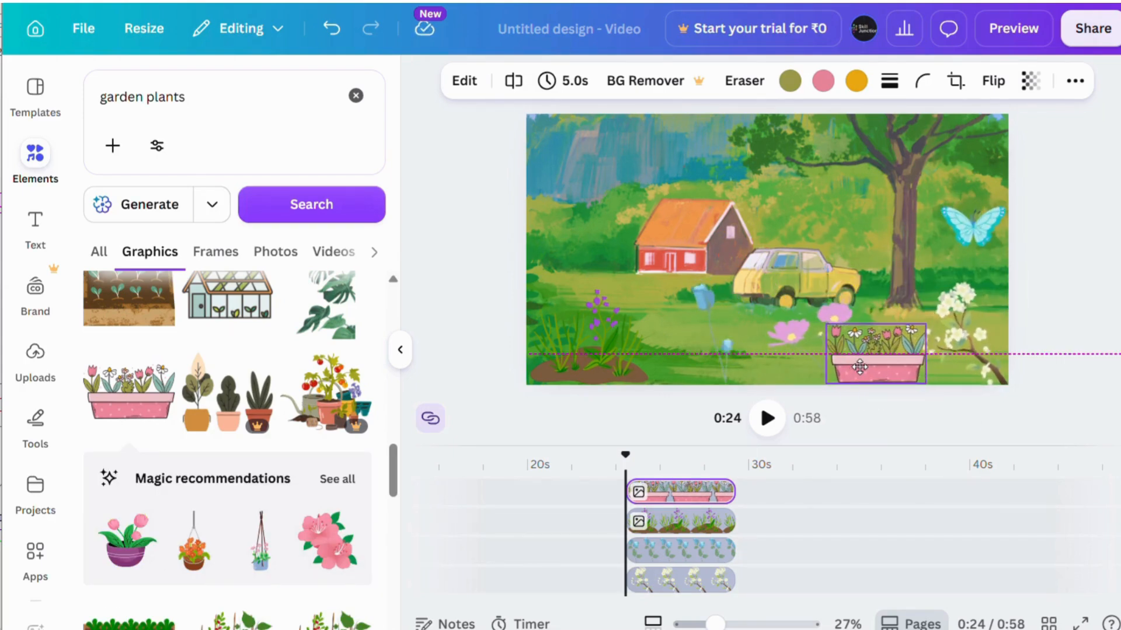
{"action": "left_click_drag", "start_coordinate": [727, 362], "coordinate": [691, 339]}
{"action": "left_click_drag", "start_coordinate": [802, 336], "coordinate": [728, 337]}
{"action": "left_click_drag", "start_coordinate": [884, 354], "coordinate": [828, 343]}
{"action": "left_click_drag", "start_coordinate": [873, 312], "coordinate": [882, 307]}
{"action": "left_click_drag", "start_coordinate": [752, 344], "coordinate": [638, 355]}
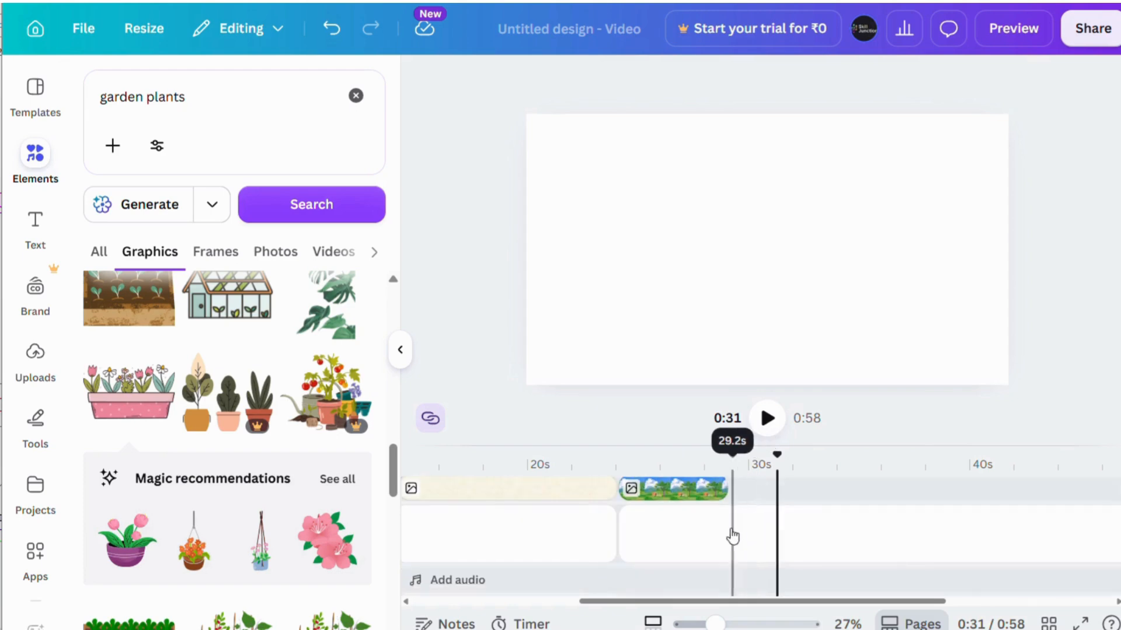
- Split the page at the end of the butterfly scene and place a duplicate of the landscape image on the new page
{"action": "left_click", "coordinate": [732, 534]}
{"action": "right_click", "coordinate": [732, 534]}
{"action": "left_click", "coordinate": [766, 505]}
{"action": "right_click", "coordinate": [688, 580]}
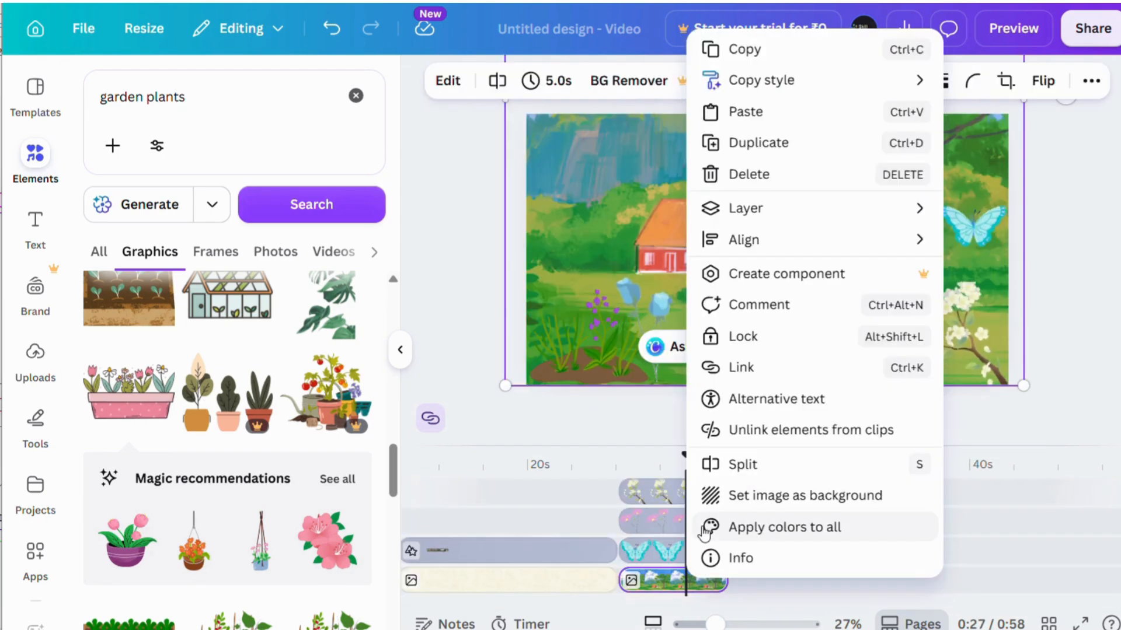
{"action": "left_click", "coordinate": [759, 463]}
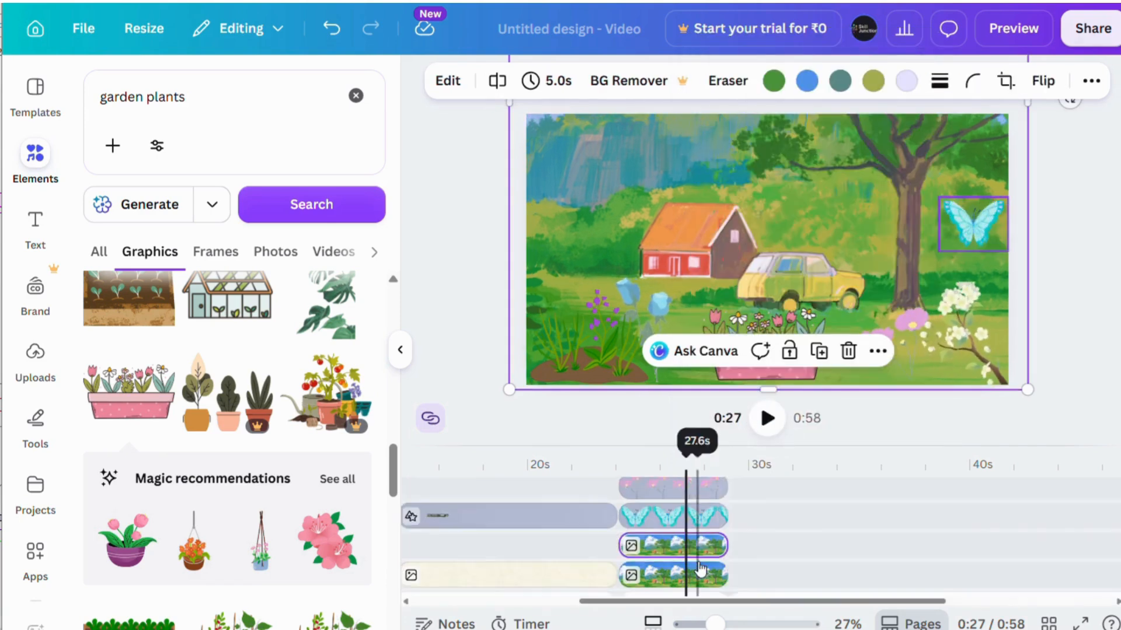
{"action": "left_click_drag", "start_coordinate": [688, 521], "coordinate": [798, 520]}
- Search for clouds, add the light blue cloud to the new scene, and duplicate it with the copy placed at the lower right
{"action": "type", "text": "clouds"}
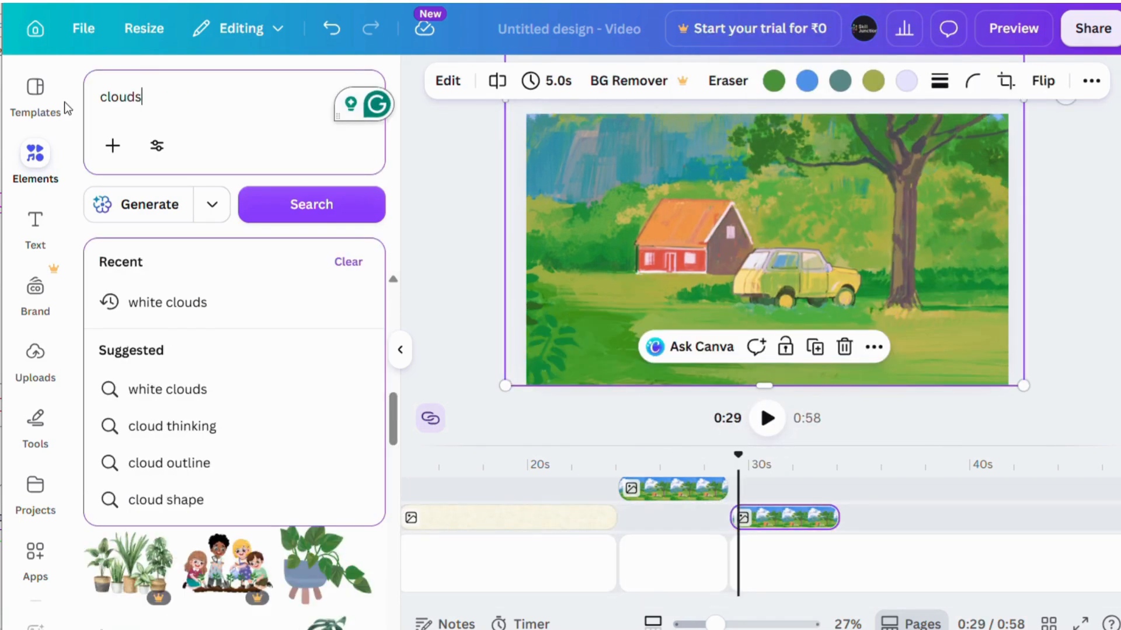
{"action": "key", "text": "Return"}
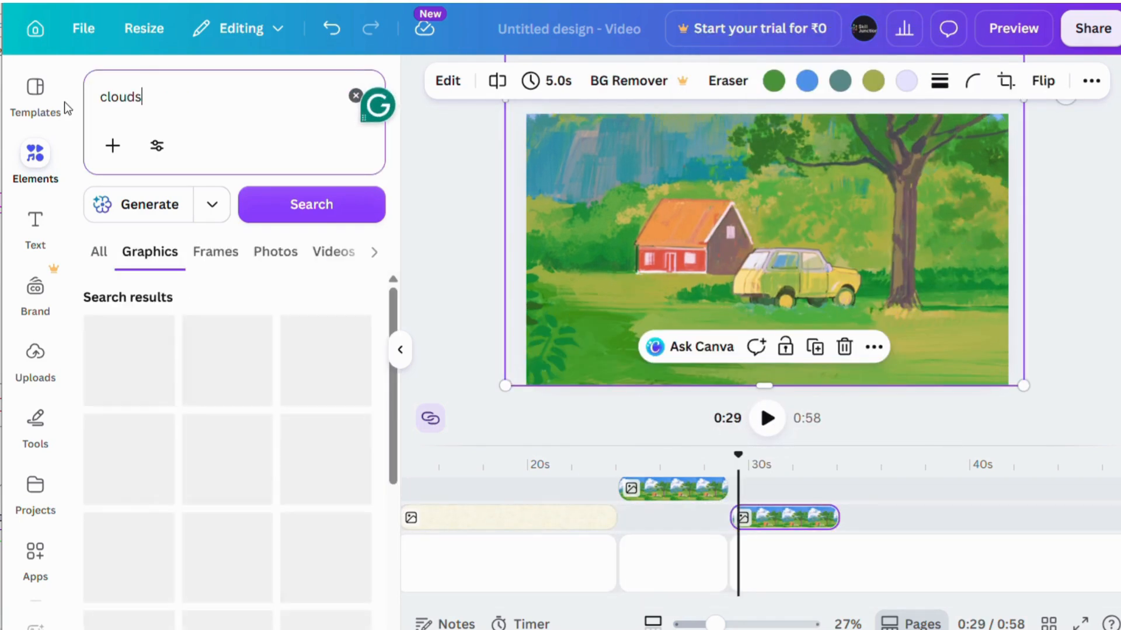
{"action": "scroll", "coordinate": [264, 297], "scroll_direction": "down", "scroll_amount": 2}
{"action": "left_click_drag", "start_coordinate": [128, 467], "coordinate": [806, 513]}
{"action": "right_click", "coordinate": [737, 252]}
{"action": "left_click", "coordinate": [782, 264]}
{"action": "left_click_drag", "start_coordinate": [784, 271], "coordinate": [907, 326]}
- Make both clouds semi-transparent, setting the second cloud's transparency to 76
{"action": "left_click", "coordinate": [756, 251]}
{"action": "left_click", "coordinate": [852, 81]}
{"action": "left_click_drag", "start_coordinate": [898, 154], "coordinate": [846, 158]}
{"action": "left_click", "coordinate": [890, 298]}
{"action": "left_click", "coordinate": [852, 81]}
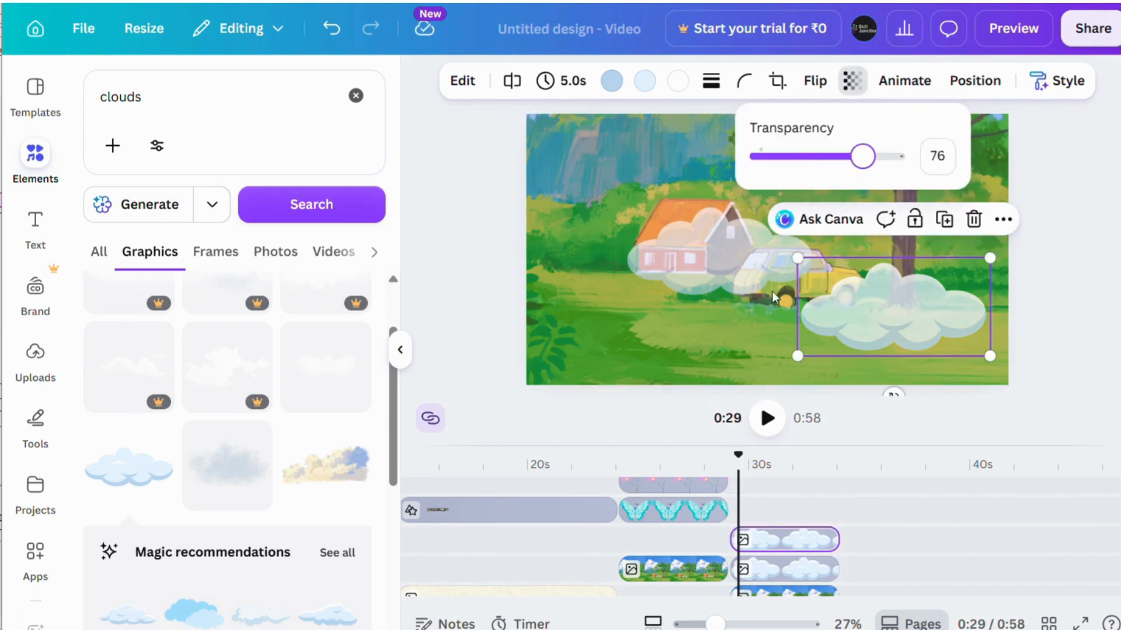
- Enlarge one cloud and arrange both clouds so that they partly overhang the scene's upper right edge
{"action": "left_click", "coordinate": [734, 273]}
{"action": "left_click_drag", "start_coordinate": [734, 273], "coordinate": [793, 255]}
{"action": "left_click_drag", "start_coordinate": [866, 327], "coordinate": [993, 223]}
{"action": "left_click_drag", "start_coordinate": [780, 262], "coordinate": [694, 176]}
{"action": "left_click_drag", "start_coordinate": [786, 199], "coordinate": [957, 287]}
{"action": "left_click_drag", "start_coordinate": [827, 251], "coordinate": [838, 191]}
{"action": "double_click", "coordinate": [999, 223]}
{"action": "left_click_drag", "start_coordinate": [999, 224], "coordinate": [1047, 249]}
{"action": "left_click_drag", "start_coordinate": [799, 169], "coordinate": [987, 188]}
- Create a custom animation that drifts the large cloud leftward across the scene, using the Smooth movement style
{"action": "mouse_move", "coordinate": [873, 173]}
{"action": "left_mouse_down"}
{"action": "mouse_move", "coordinate": [991, 180]}
{"action": "mouse_move", "coordinate": [992, 162]}
{"action": "mouse_move", "coordinate": [946, 173]}
{"action": "mouse_move", "coordinate": [669, 174]}
{"action": "mouse_move", "coordinate": [380, 157]}
{"action": "left_mouse_up"}
{"action": "left_click", "coordinate": [892, 93]}
{"action": "left_click", "coordinate": [295, 216]}
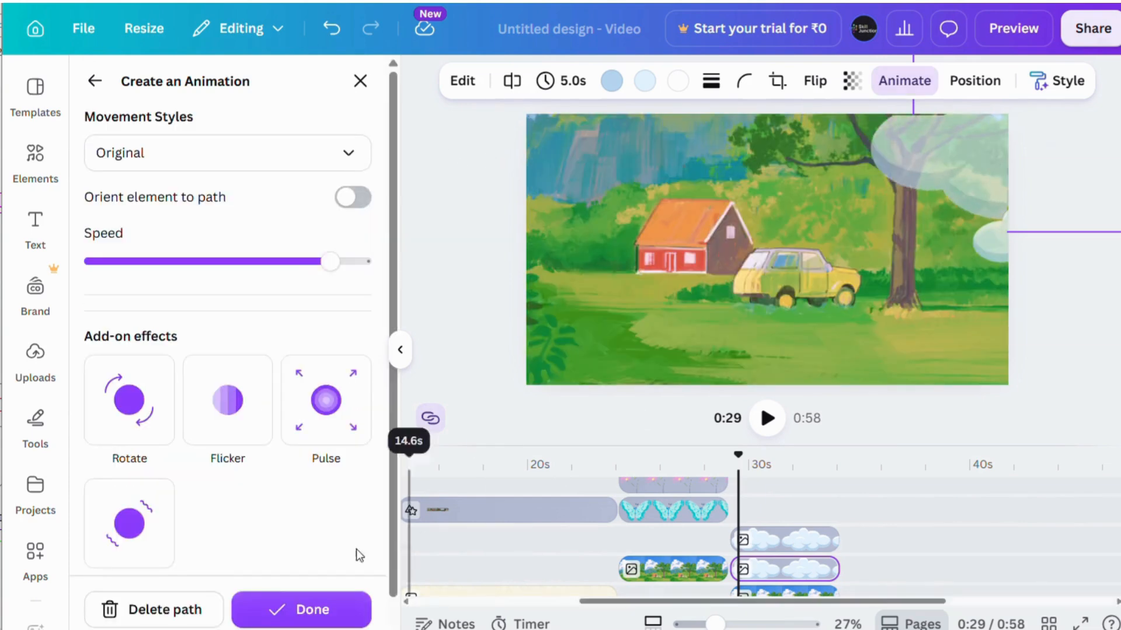
{"action": "left_click", "coordinate": [350, 153]}
{"action": "left_click", "coordinate": [294, 239]}
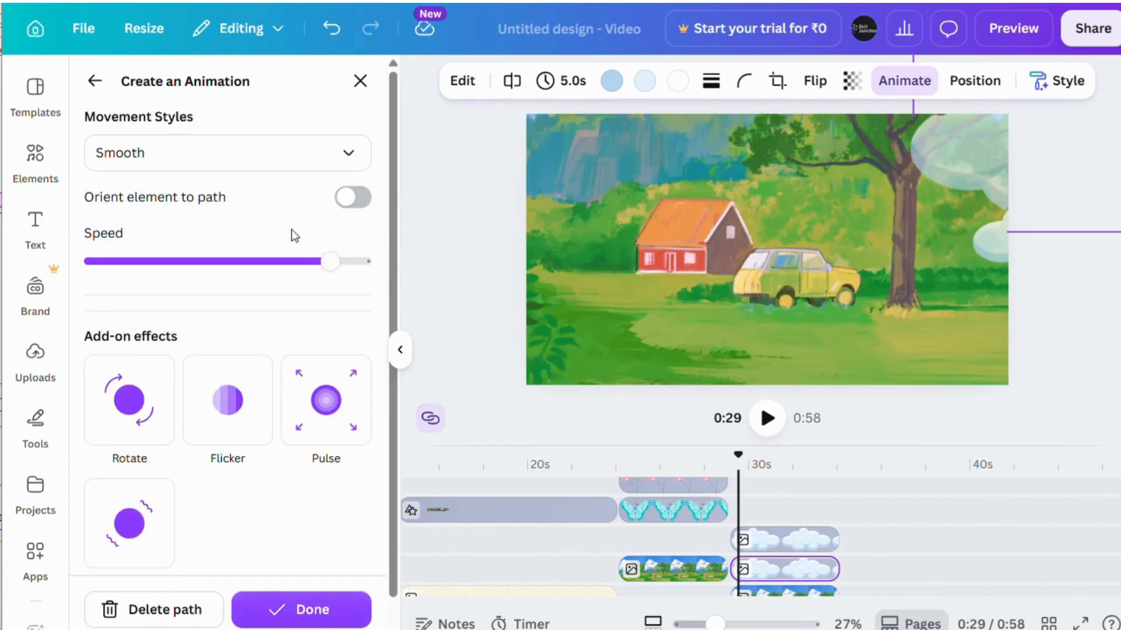
{"action": "left_click", "coordinate": [301, 610]}
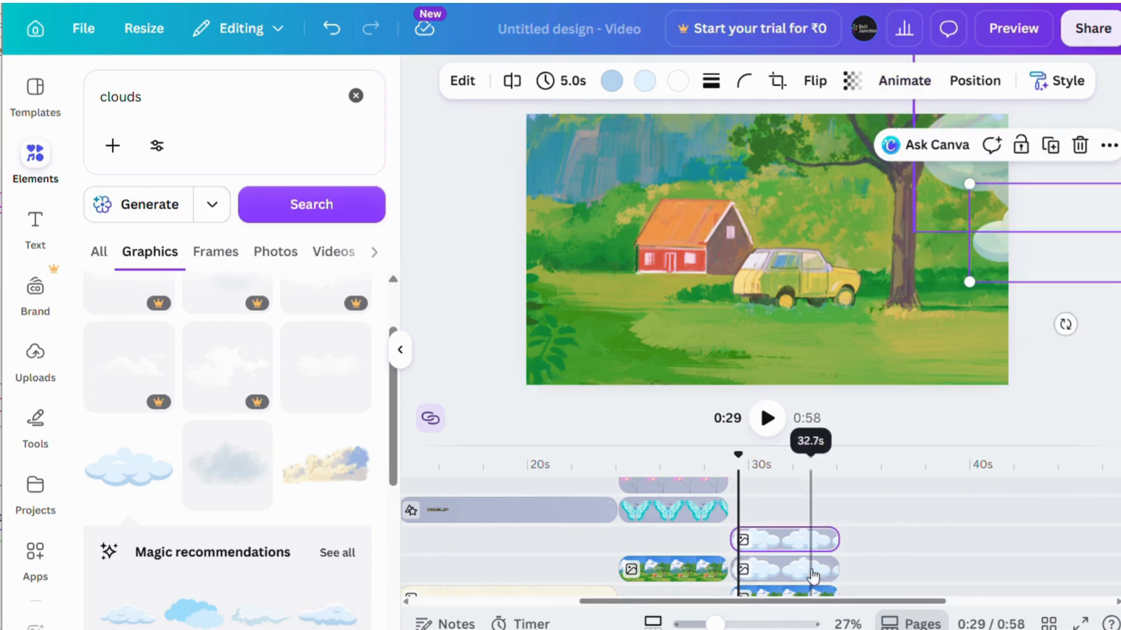
- Split the page at the end of the cloud scene and place a duplicate of the landscape image on the following page
{"action": "scroll", "coordinate": [867, 562], "scroll_direction": "down", "scroll_amount": 2}
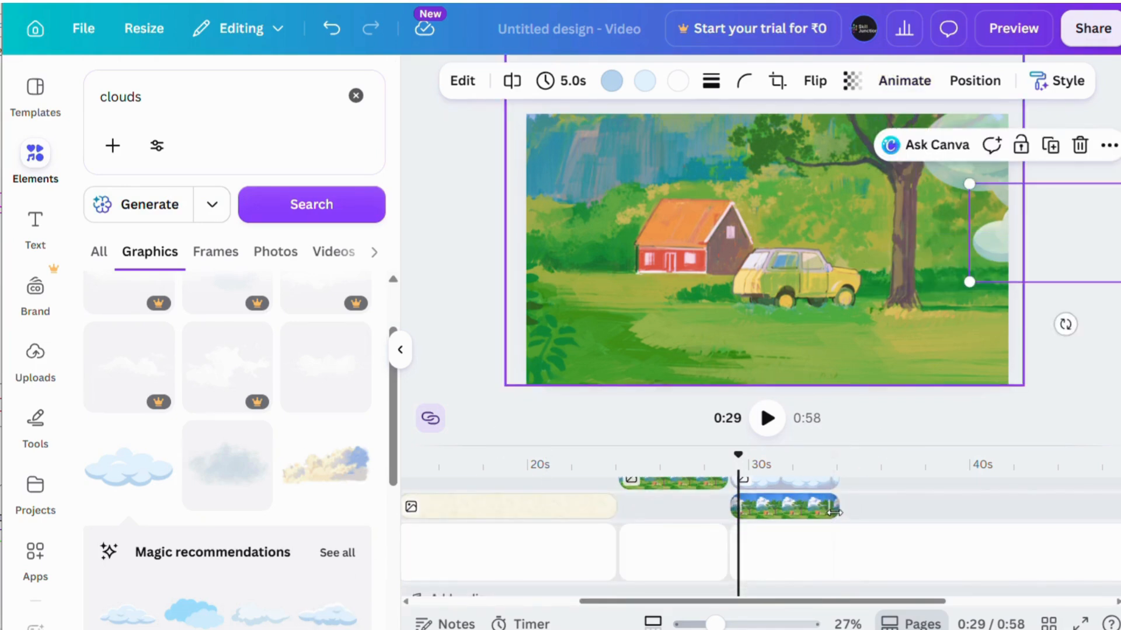
{"action": "left_click", "coordinate": [842, 542]}
{"action": "right_click", "coordinate": [842, 542]}
{"action": "left_click", "coordinate": [858, 513]}
{"action": "right_click", "coordinate": [815, 513]}
{"action": "left_click", "coordinate": [868, 122]}
{"action": "left_click_drag", "start_coordinate": [788, 534], "coordinate": [911, 544]}
- Place a cloud clip from the cloud scene onto the following page, above its landscape clip
{"action": "left_click", "coordinate": [818, 515]}
{"action": "scroll", "coordinate": [758, 510], "scroll_direction": "up", "scroll_amount": 3}
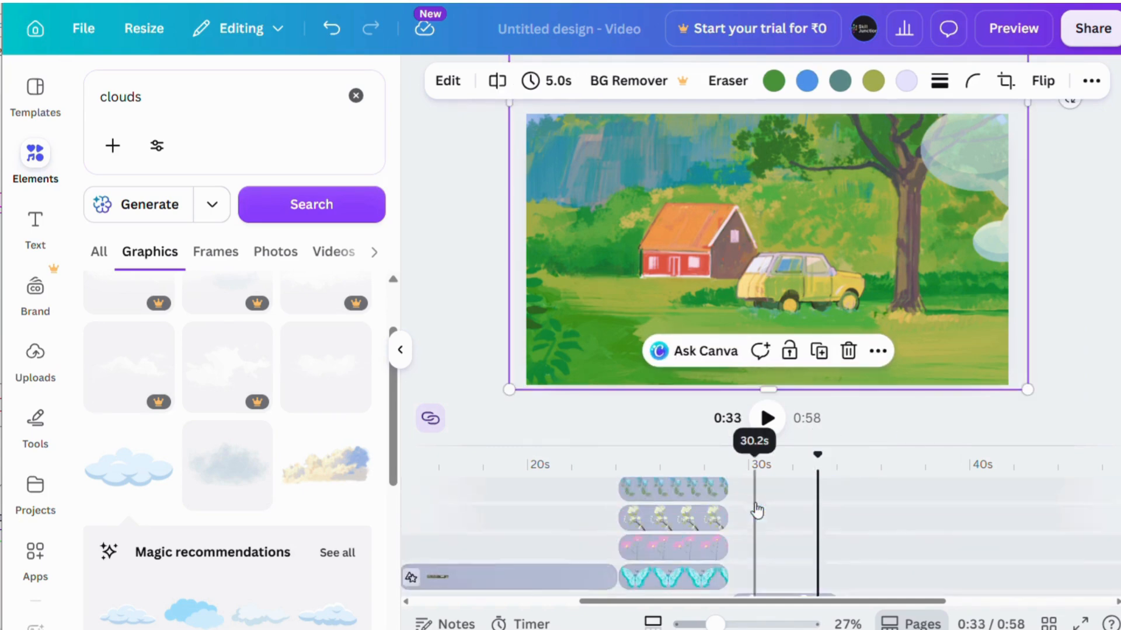
{"action": "scroll", "coordinate": [791, 562], "scroll_direction": "down", "scroll_amount": 2}
{"action": "left_click", "coordinate": [789, 542], "text": "shift"}
{"action": "left_click", "coordinate": [779, 540]}
{"action": "left_click_drag", "start_coordinate": [780, 540], "coordinate": [900, 570]}
- Search the video elements for "snowfall" and add the 15-second blue snowflake video above the cloud clip on the new page
{"action": "type", "text": "snowfall"}
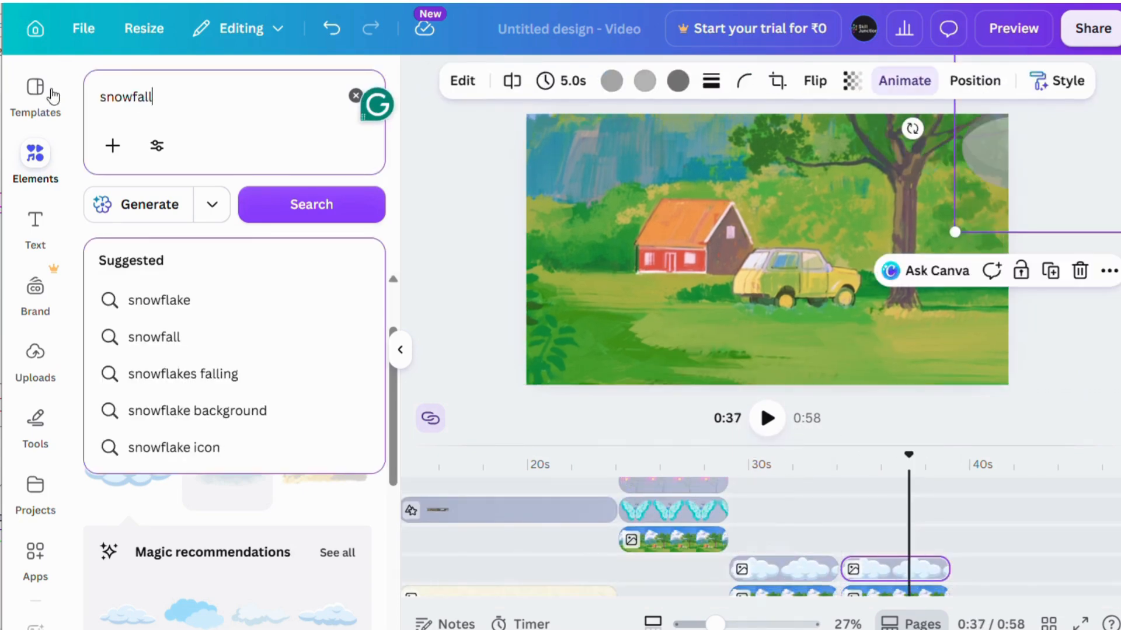
{"action": "key", "text": "Return"}
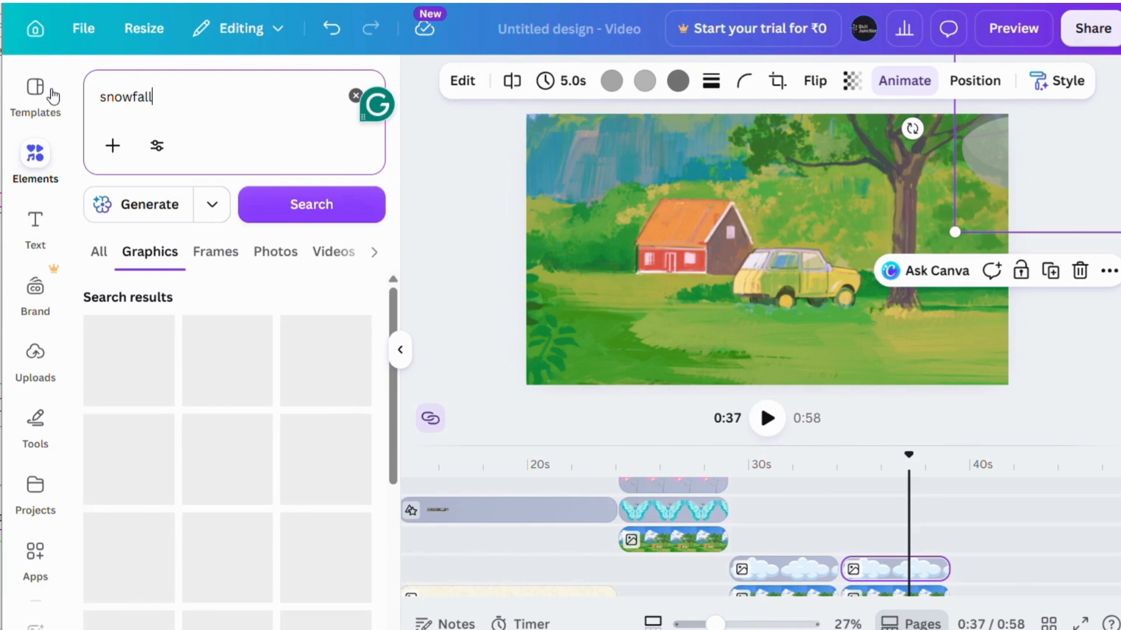
{"action": "scroll", "coordinate": [198, 317], "scroll_direction": "down", "scroll_amount": 8}
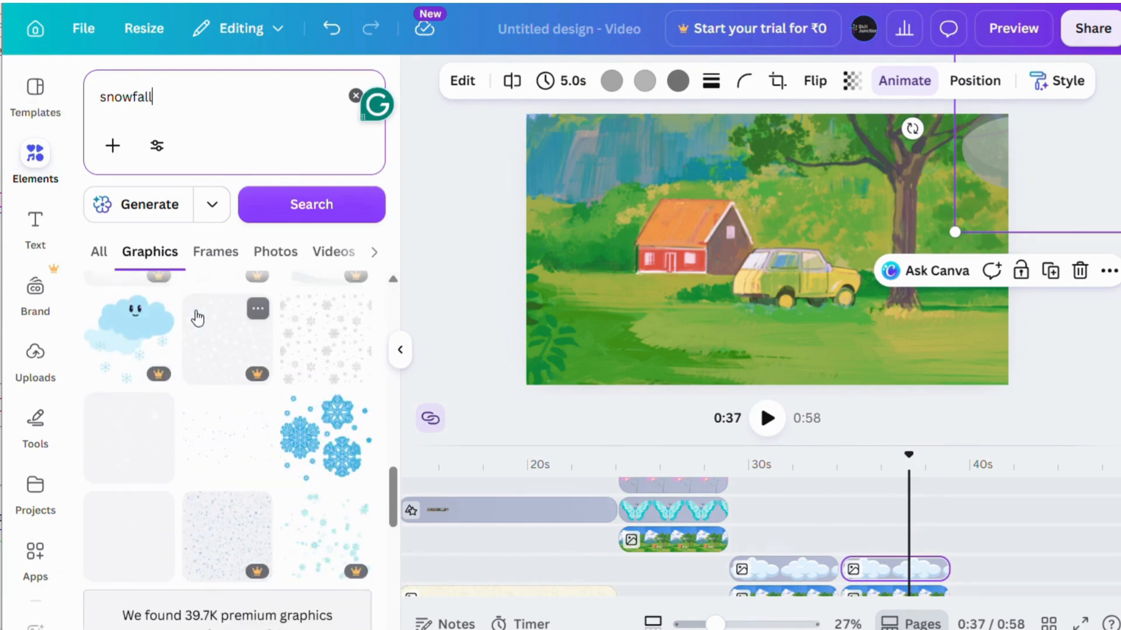
{"action": "left_click", "coordinate": [333, 251]}
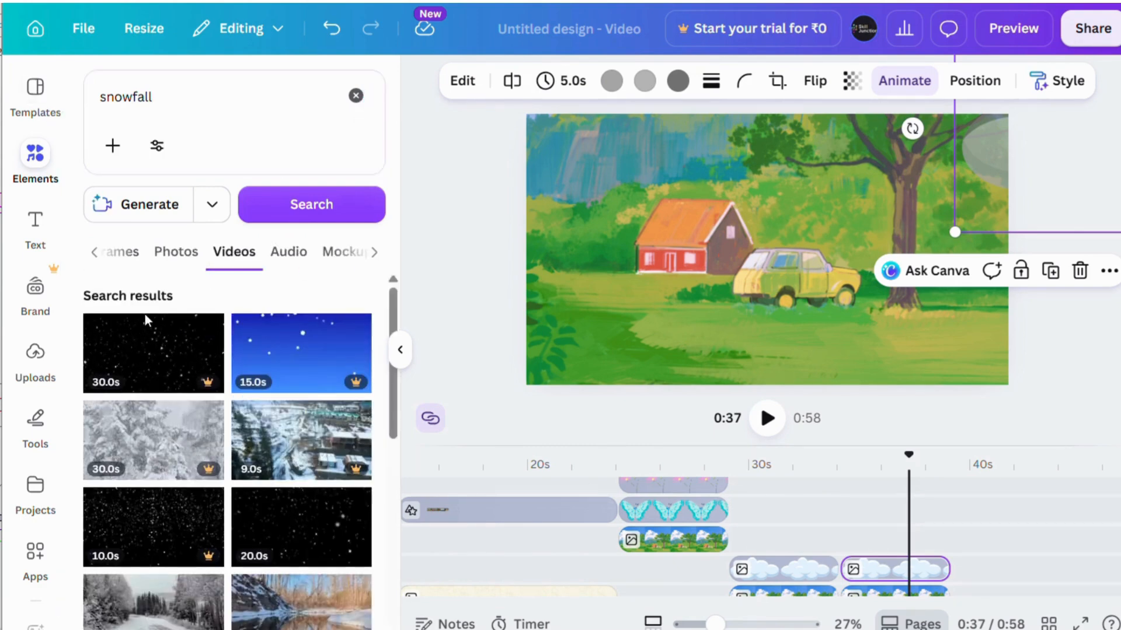
{"action": "scroll", "coordinate": [181, 486], "scroll_direction": "down", "scroll_amount": 2}
{"action": "left_click_drag", "start_coordinate": [136, 447], "coordinate": [893, 543]}
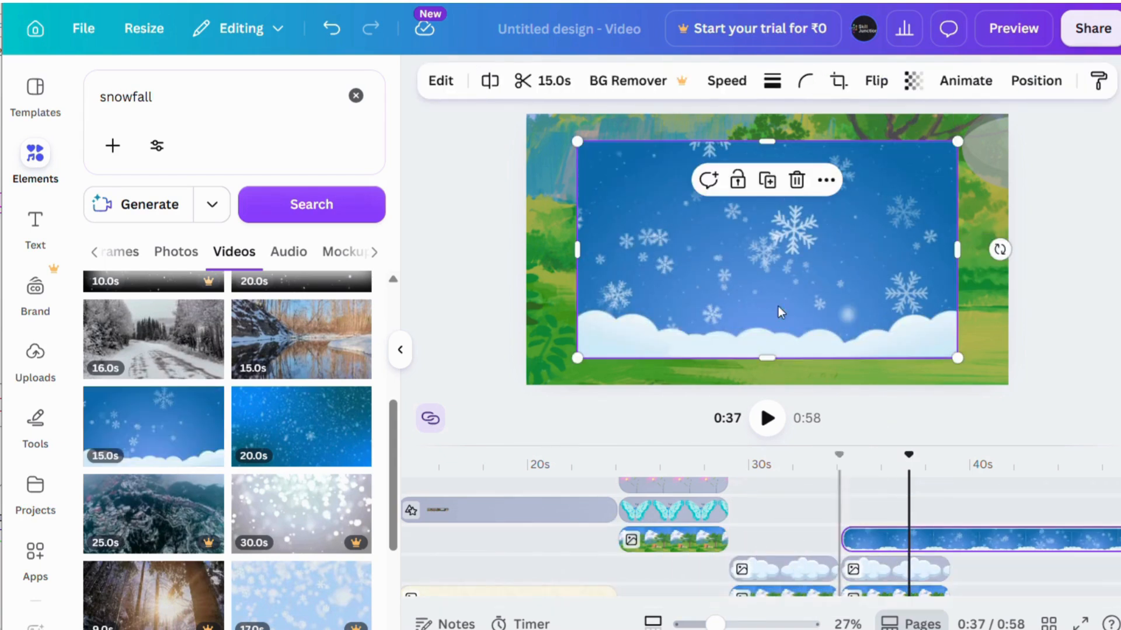
- Enlarge the snowfall video to cover the whole scene and set its transparency to 72
{"action": "left_click_drag", "start_coordinate": [811, 351], "coordinate": [760, 320]}
{"action": "left_click_drag", "start_coordinate": [905, 325], "coordinate": [1018, 391]}
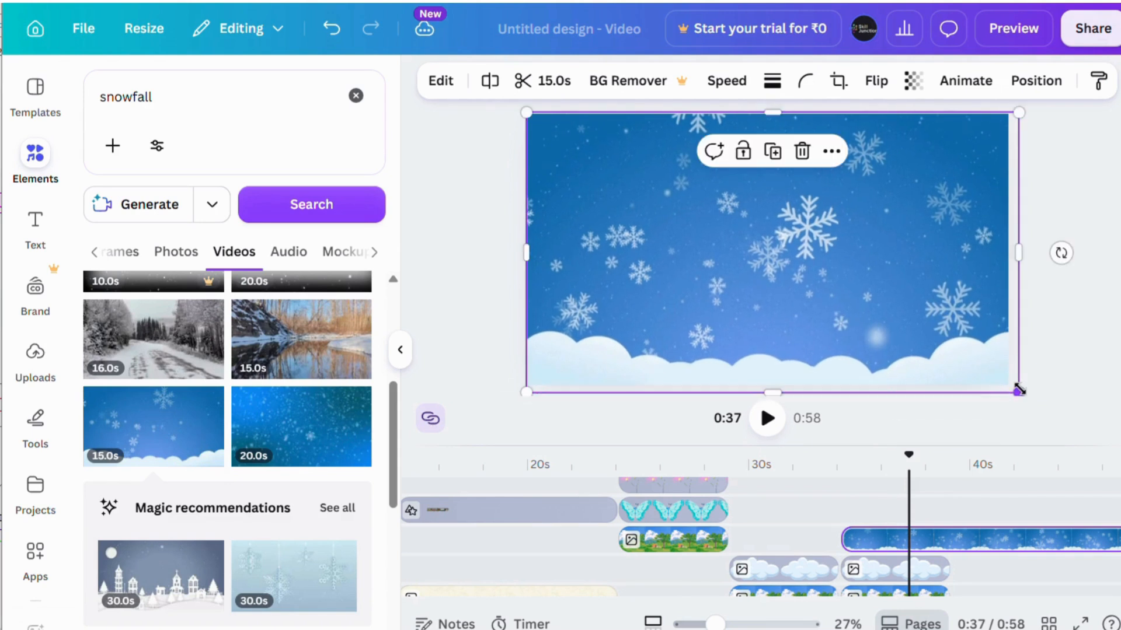
{"action": "left_click", "coordinate": [913, 81]}
{"action": "left_click_drag", "start_coordinate": [951, 156], "coordinate": [924, 161]}
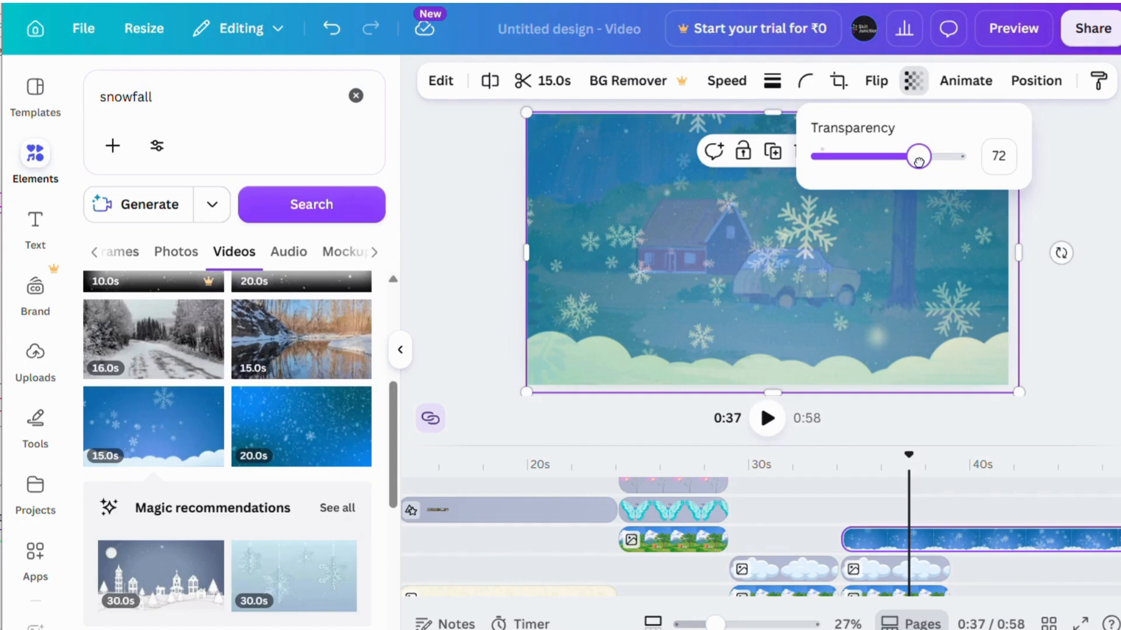
{"action": "left_click_drag", "start_coordinate": [526, 392], "coordinate": [449, 430]}
- Extend the landscape clip beneath the snowfall video to 13.3 seconds
{"action": "scroll", "coordinate": [983, 565], "scroll_direction": "down", "scroll_amount": 2}
{"action": "left_click", "coordinate": [933, 508]}
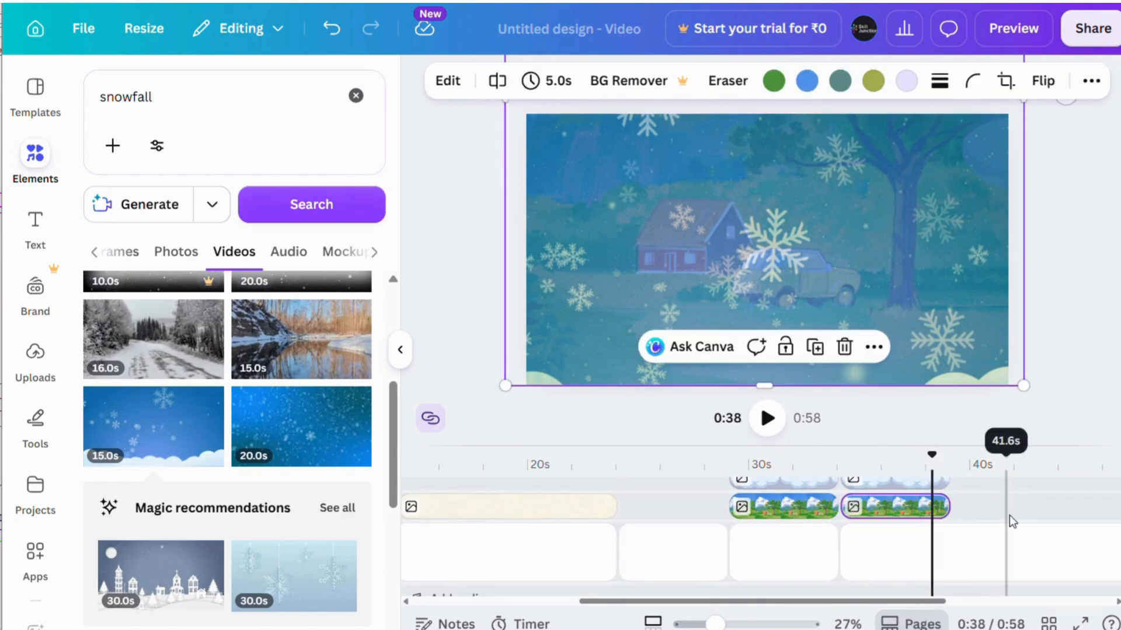
{"action": "scroll", "coordinate": [1000, 523], "scroll_direction": "up", "scroll_amount": 2}
{"action": "left_click", "coordinate": [926, 565], "text": "shift"}
{"action": "left_click", "coordinate": [980, 588]}
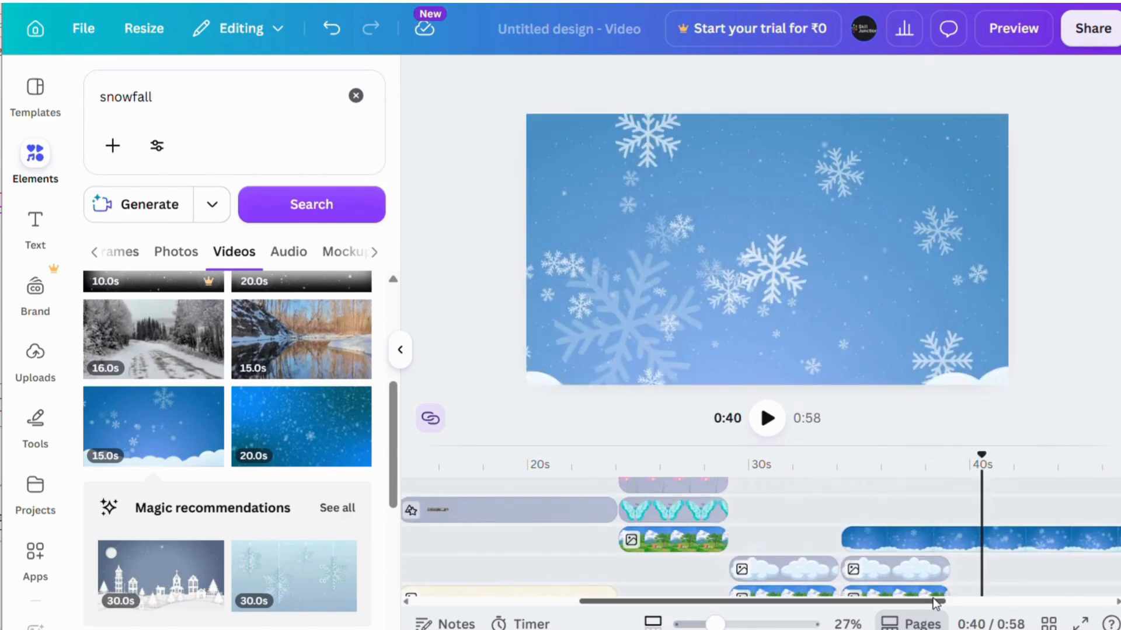
{"action": "scroll", "coordinate": [956, 575], "scroll_direction": "down", "scroll_amount": 2}
{"action": "left_click", "coordinate": [927, 510]}
{"action": "left_click_drag", "start_coordinate": [948, 509], "coordinate": [1001, 510]}
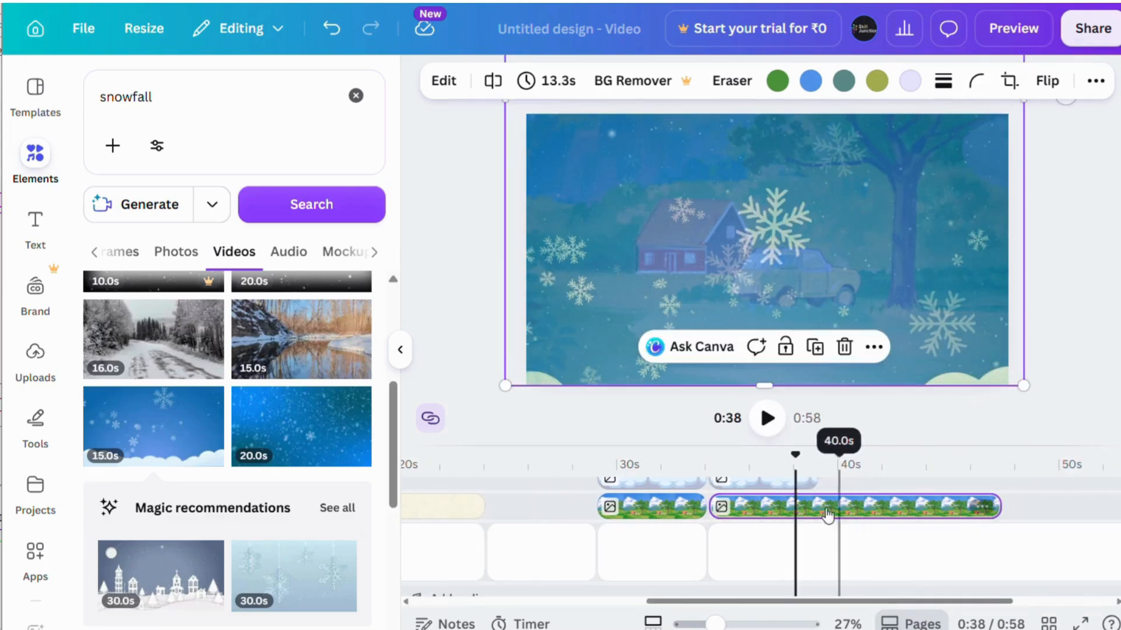
- Split the last snowfall clip at about 45.8 seconds on the timeline
{"action": "scroll", "coordinate": [812, 518], "scroll_direction": "up", "scroll_amount": 2}
{"action": "left_click", "coordinate": [711, 505]}
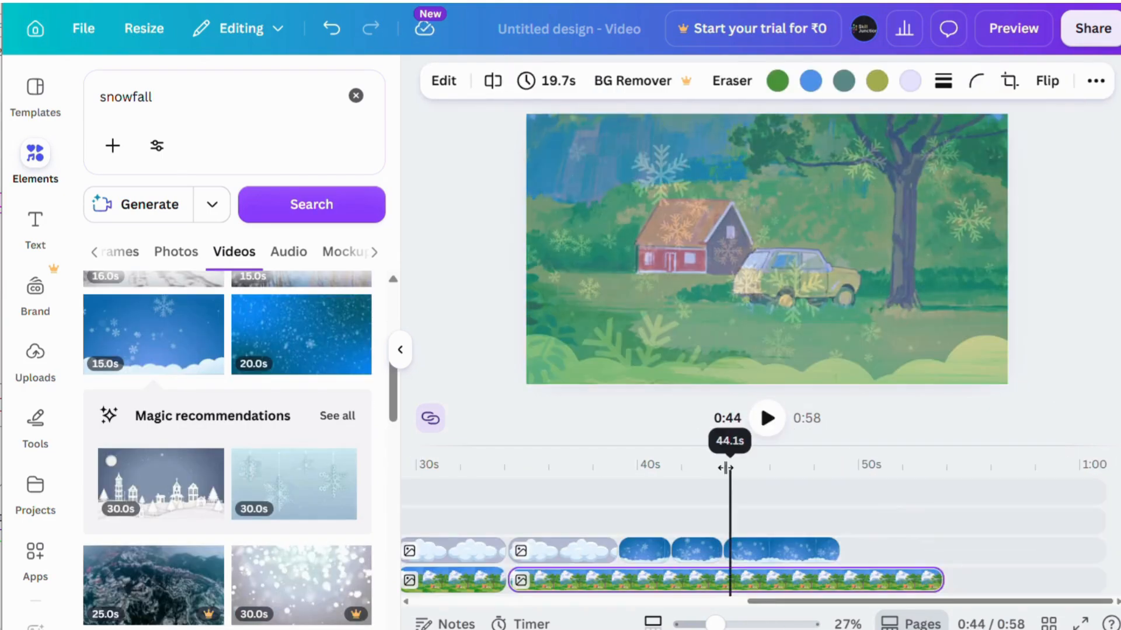
{"action": "left_click_drag", "start_coordinate": [726, 464], "coordinate": [763, 475]}
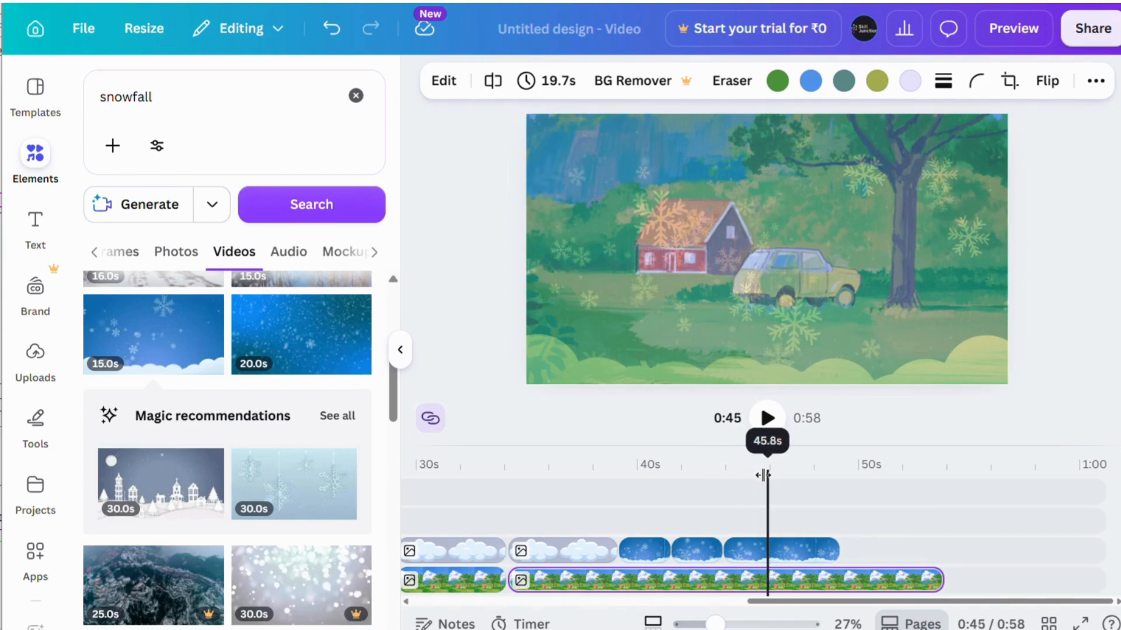
{"action": "right_click", "coordinate": [774, 552]}
{"action": "left_click", "coordinate": [827, 436]}
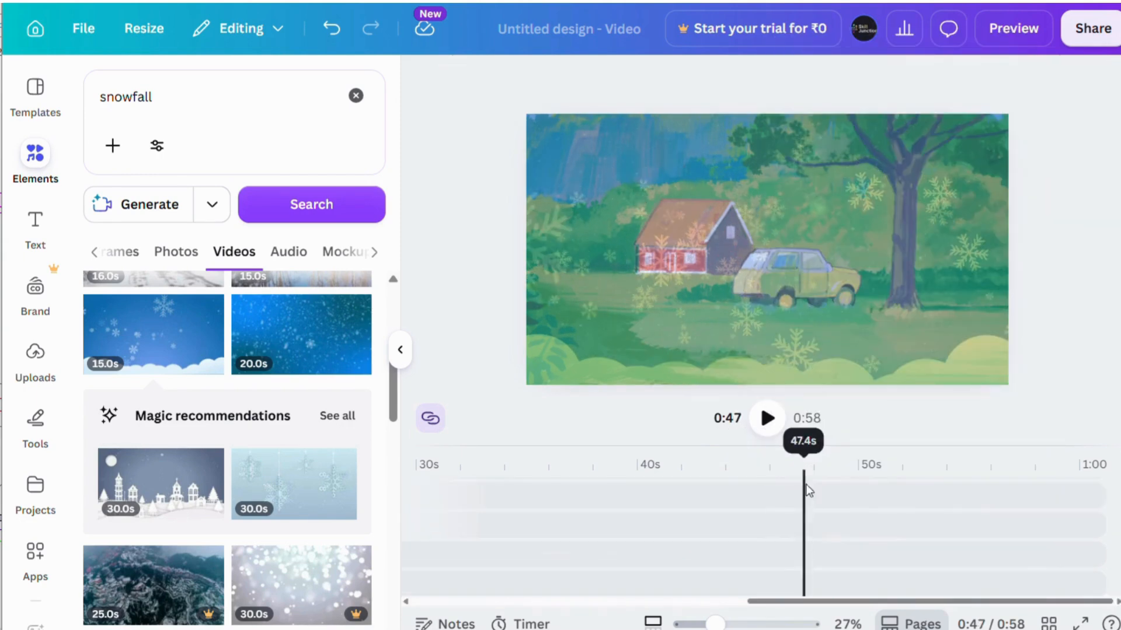
{"action": "left_click", "coordinate": [832, 312]}
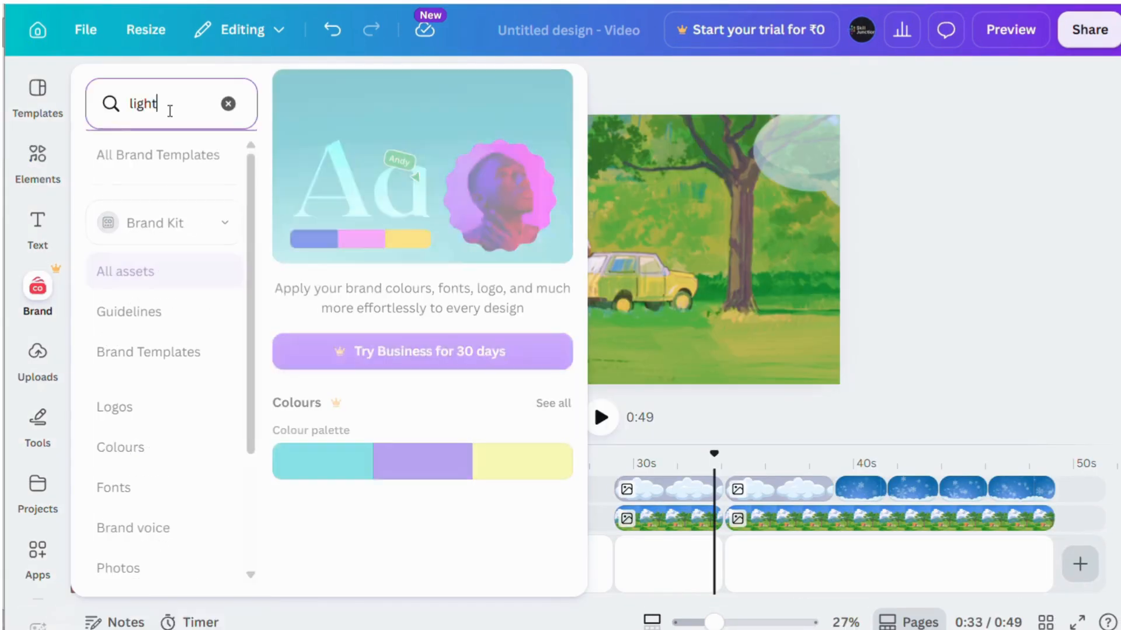
- Search the video elements for "lightning" and add the portrait 8-second lightning bolt video to the last scene
{"action": "type", "text": "ni"}
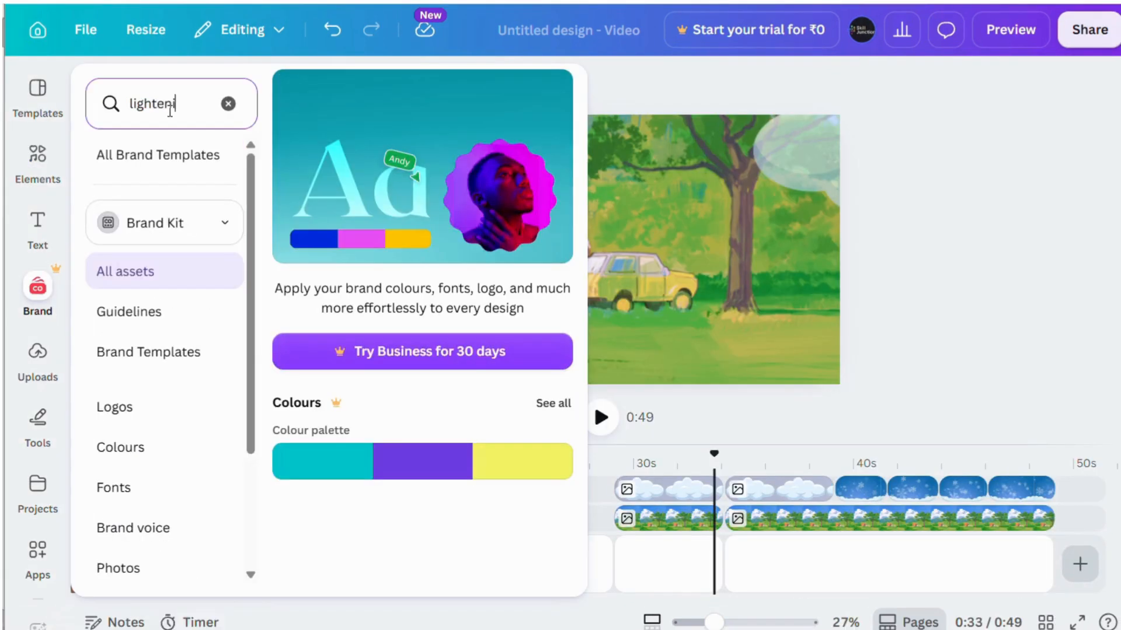
{"action": "left_click", "coordinate": [38, 181]}
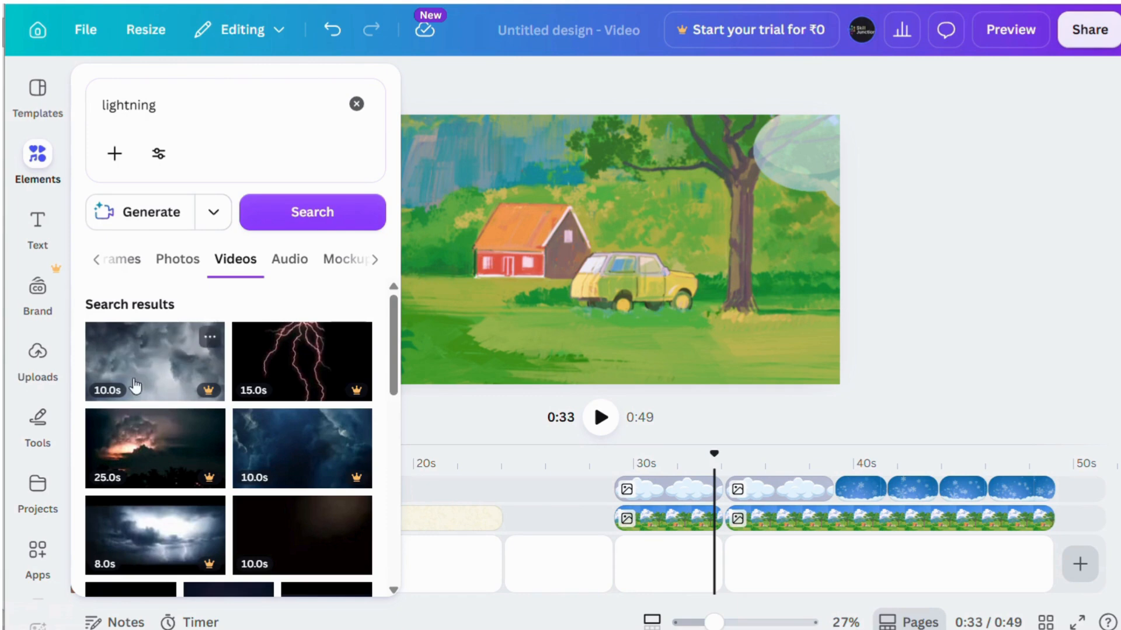
{"action": "scroll", "coordinate": [140, 385], "scroll_direction": "down", "scroll_amount": 5}
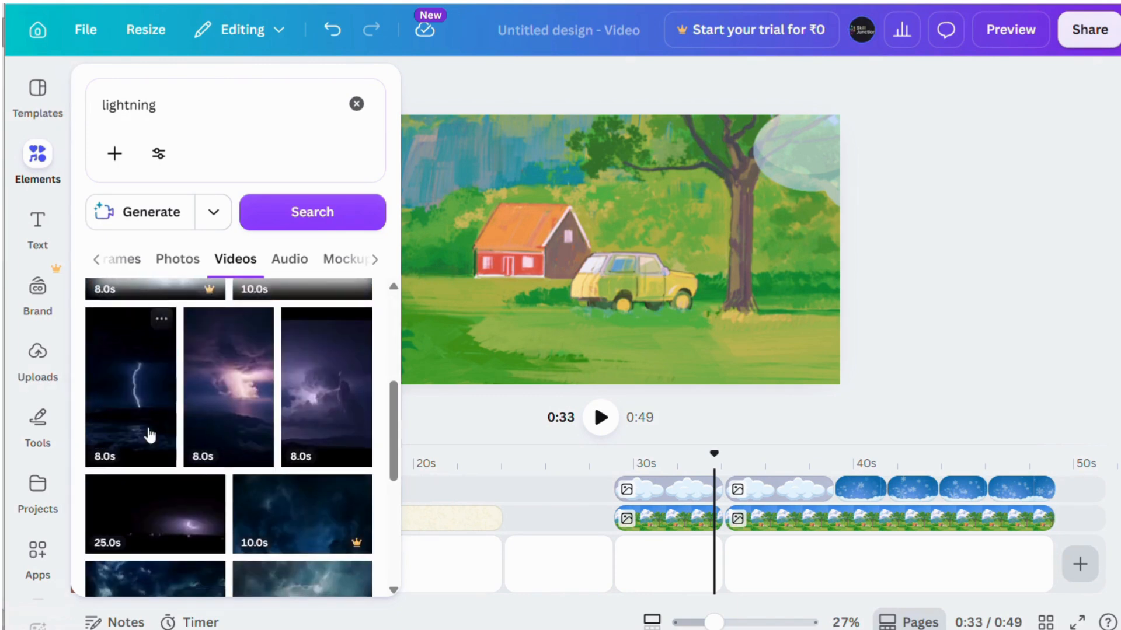
{"action": "left_click_drag", "start_coordinate": [125, 421], "coordinate": [442, 333]}
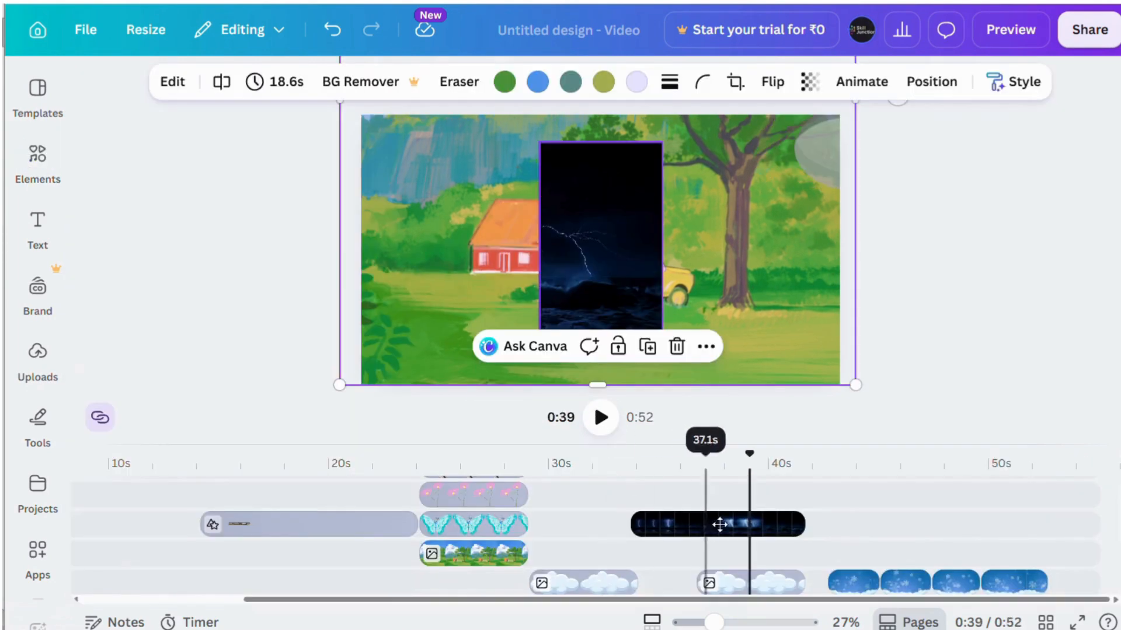
- Move the lightning clip to the start of the long landscape clip and trim it to 2.5 seconds
{"action": "left_click_drag", "start_coordinate": [705, 525], "coordinate": [718, 555]}
{"action": "left_click_drag", "start_coordinate": [728, 553], "coordinate": [692, 554]}
{"action": "left_click", "coordinate": [648, 537]}
- Enlarge the lightning video and position it so that its bolts cover the landscape scene
{"action": "left_click_drag", "start_coordinate": [603, 282], "coordinate": [426, 183]}
{"action": "left_click_drag", "start_coordinate": [484, 264], "coordinate": [992, 584]}
{"action": "left_click_drag", "start_coordinate": [945, 621], "coordinate": [966, 626]}
{"action": "left_click_drag", "start_coordinate": [692, 339], "coordinate": [713, 84]}
{"action": "mouse_move", "coordinate": [467, 246]}
{"action": "left_mouse_down"}
{"action": "mouse_move", "coordinate": [450, 240]}
{"action": "mouse_move", "coordinate": [457, 223]}
{"action": "mouse_move", "coordinate": [454, 231]}
{"action": "left_mouse_up"}
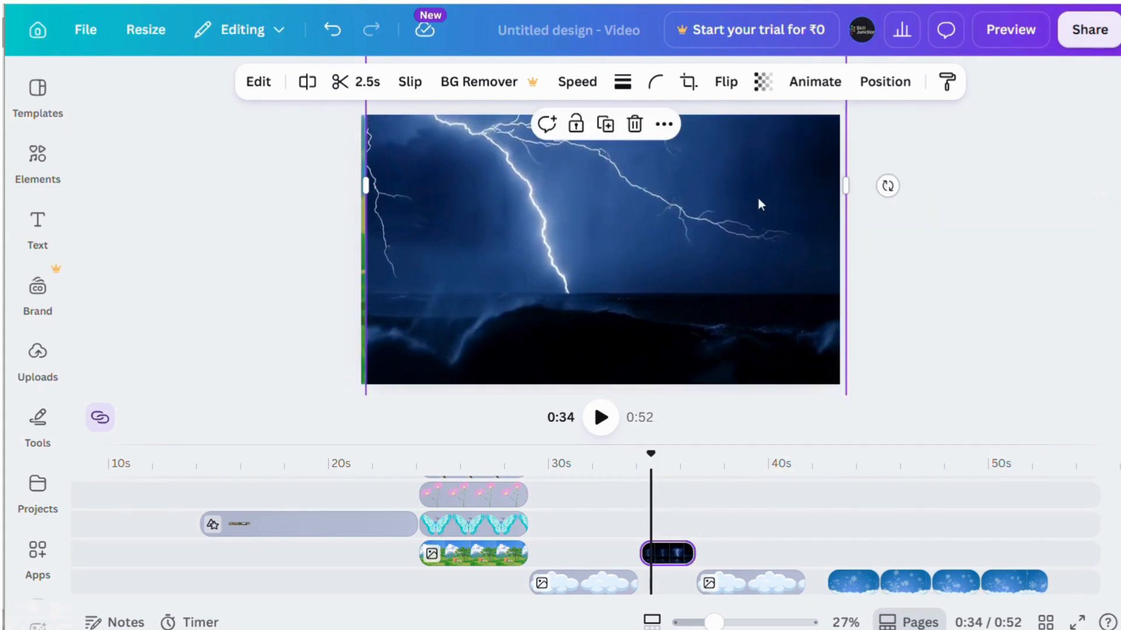
- Set the lightning clip's transparency to 39 and play back that part of the scene
{"action": "left_click", "coordinate": [764, 85]}
{"action": "left_click_drag", "start_coordinate": [796, 155], "coordinate": [717, 157]}
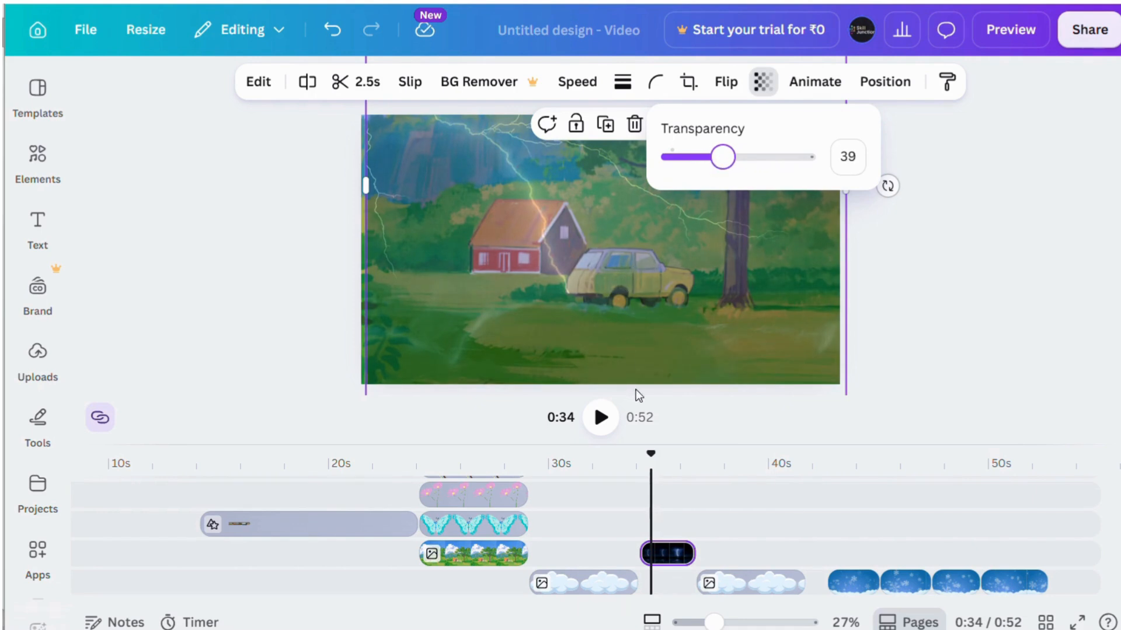
{"action": "left_click", "coordinate": [934, 370]}
{"action": "left_click_drag", "start_coordinate": [651, 454], "coordinate": [605, 454]}
{"action": "left_click", "coordinate": [598, 432]}
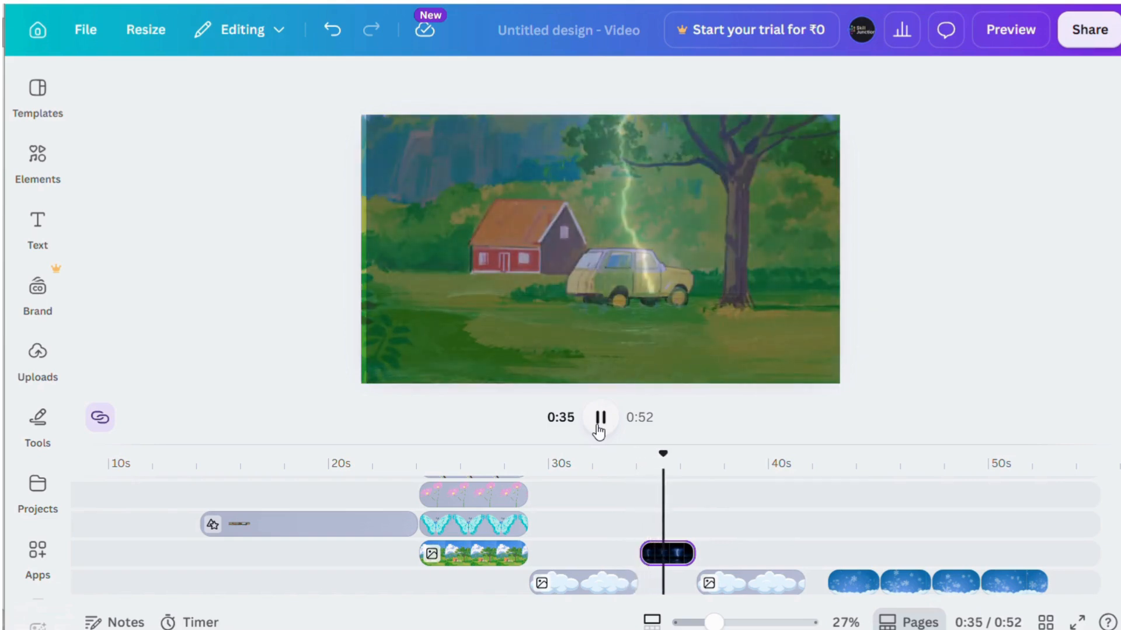
{"action": "left_click", "coordinate": [598, 432]}
- Duplicate the lightning clip, lengthen the copy above the cloud clip to 5.9 seconds, and play back the result
{"action": "right_click", "coordinate": [671, 548]}
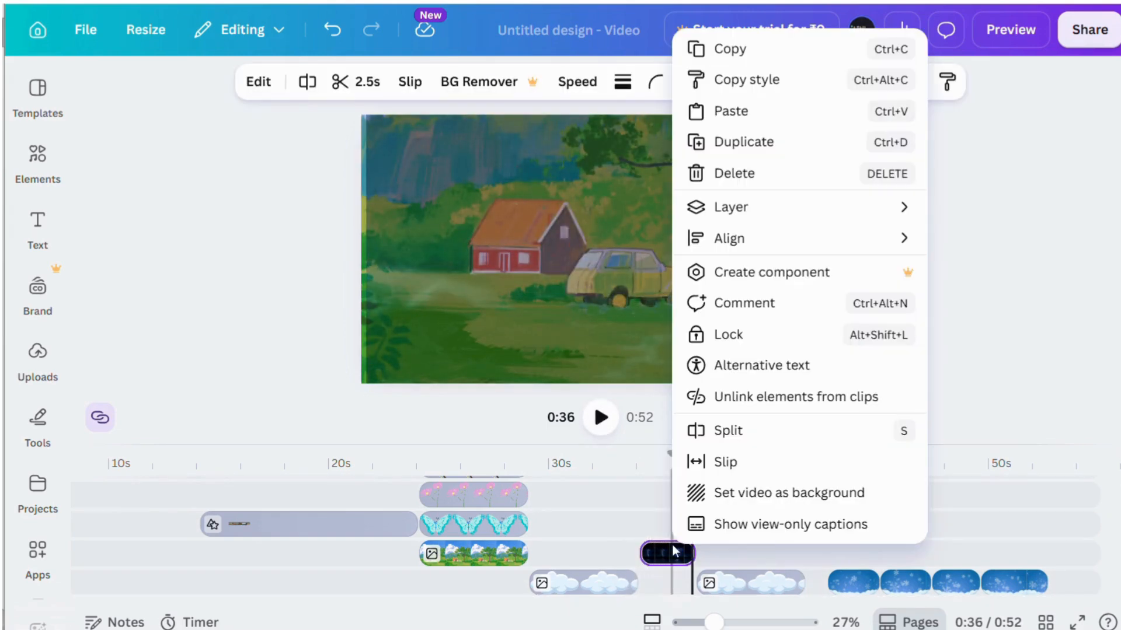
{"action": "left_click", "coordinate": [758, 152]}
{"action": "scroll", "coordinate": [789, 531], "scroll_direction": "down", "scroll_amount": 2}
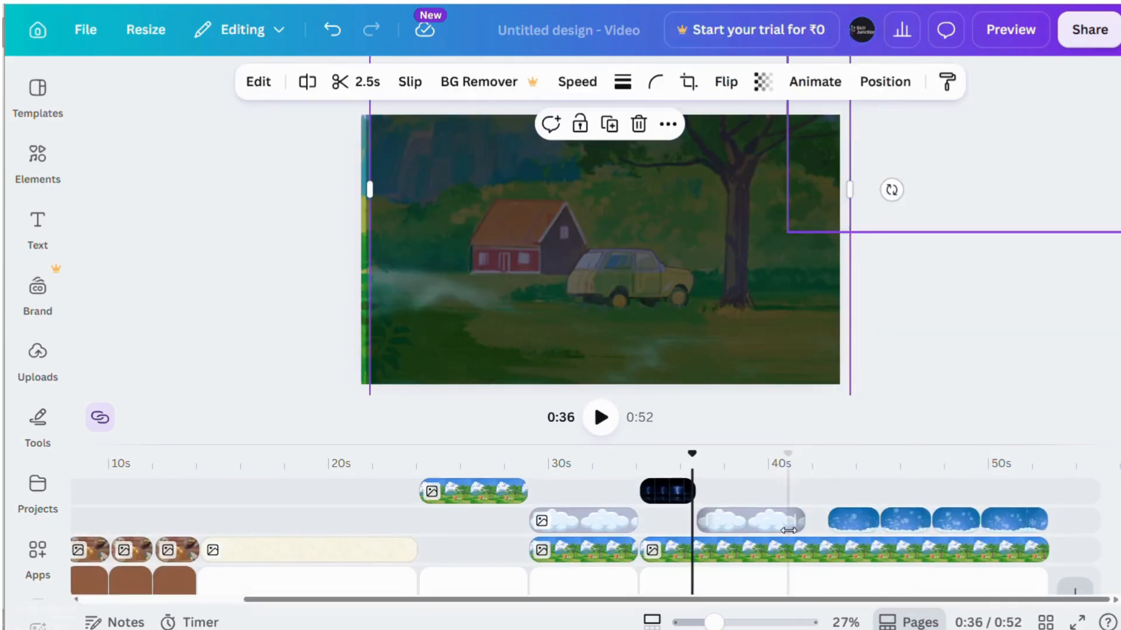
{"action": "left_click_drag", "start_coordinate": [795, 524], "coordinate": [814, 507]}
{"action": "scroll", "coordinate": [821, 506], "scroll_direction": "up", "scroll_amount": 2}
{"action": "mouse_move", "coordinate": [817, 565]}
{"action": "left_mouse_down"}
{"action": "mouse_move", "coordinate": [725, 565]}
{"action": "mouse_move", "coordinate": [826, 565]}
{"action": "left_mouse_up"}
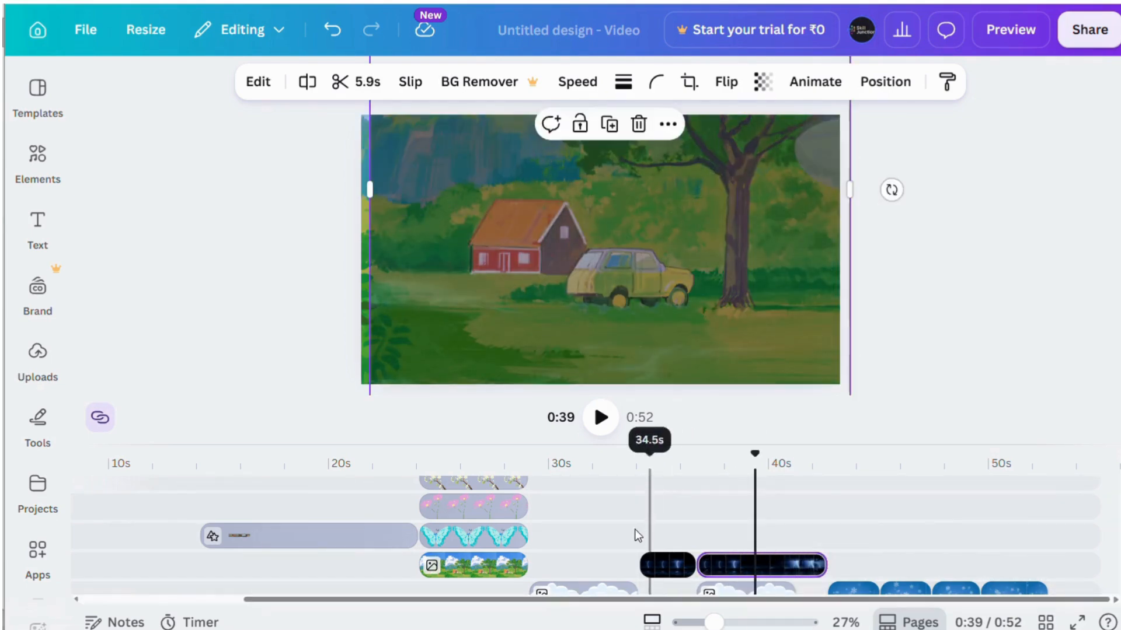
{"action": "left_click", "coordinate": [618, 467]}
{"action": "left_click", "coordinate": [602, 417]}
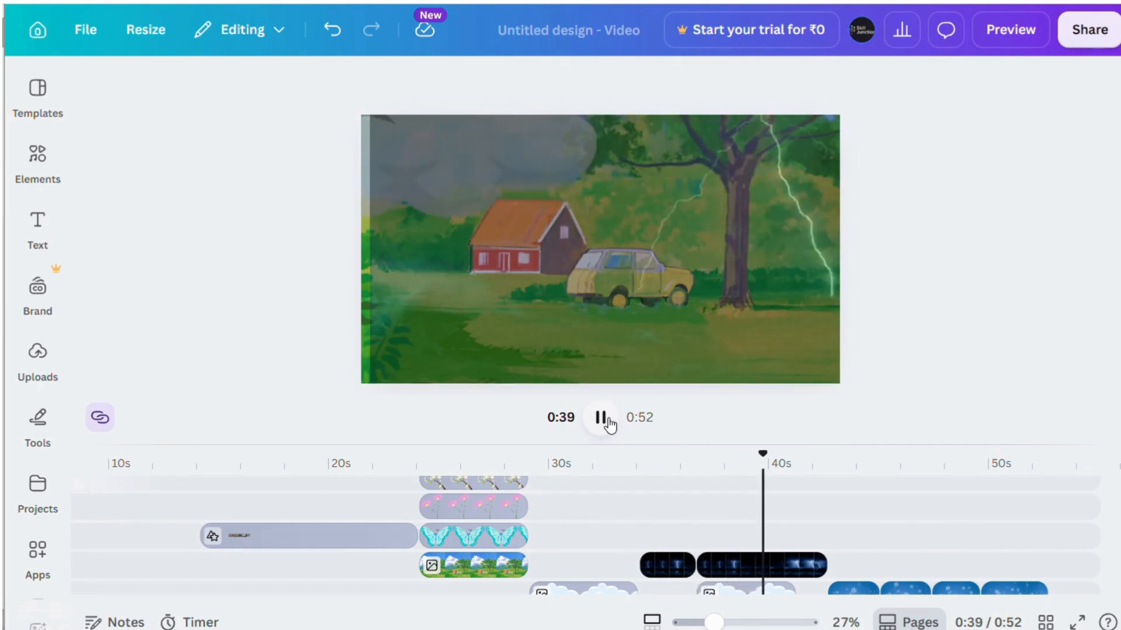
{"action": "left_click", "coordinate": [607, 423]}
- Set the first lightning clip's transparency to 15 and play the lightning scene back
{"action": "left_click", "coordinate": [664, 565]}
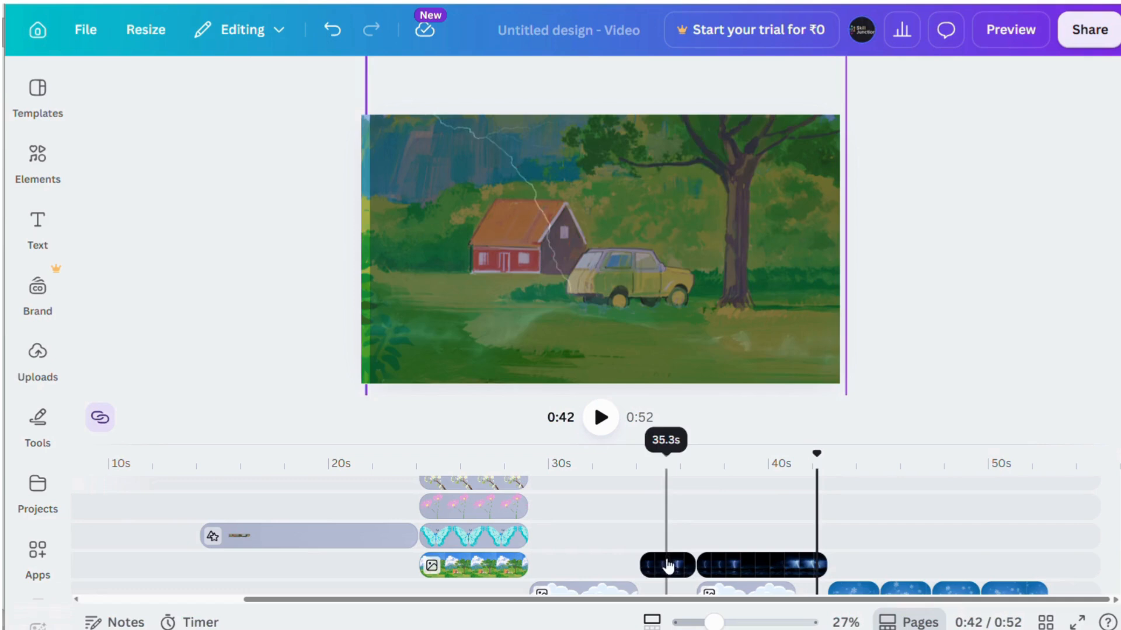
{"action": "left_click", "coordinate": [761, 83]}
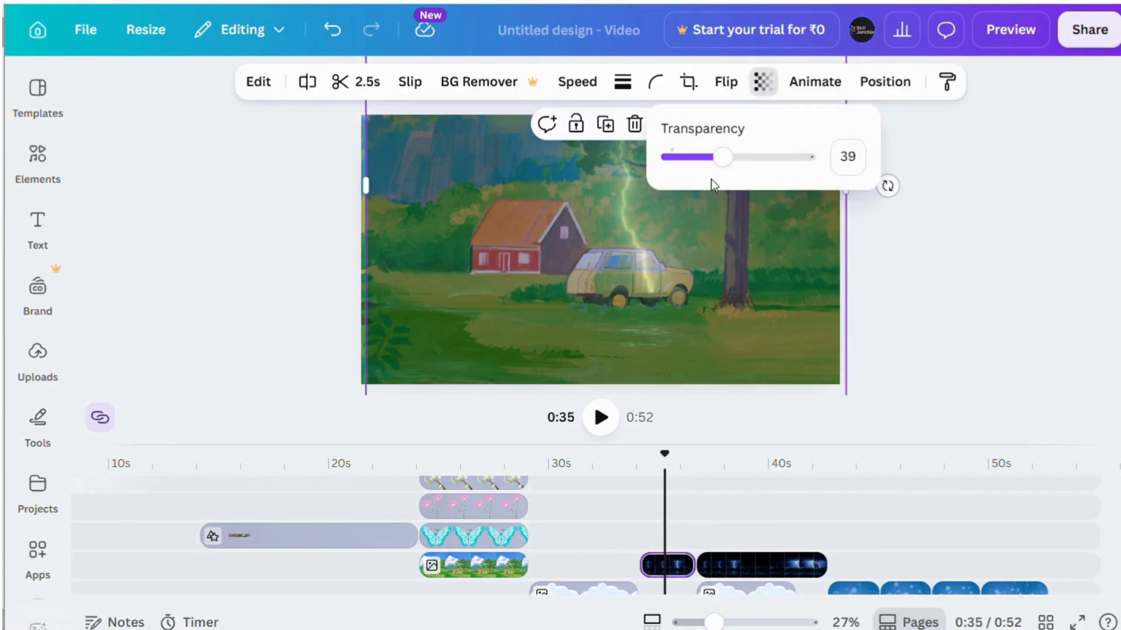
{"action": "left_click_drag", "start_coordinate": [718, 158], "coordinate": [692, 163]}
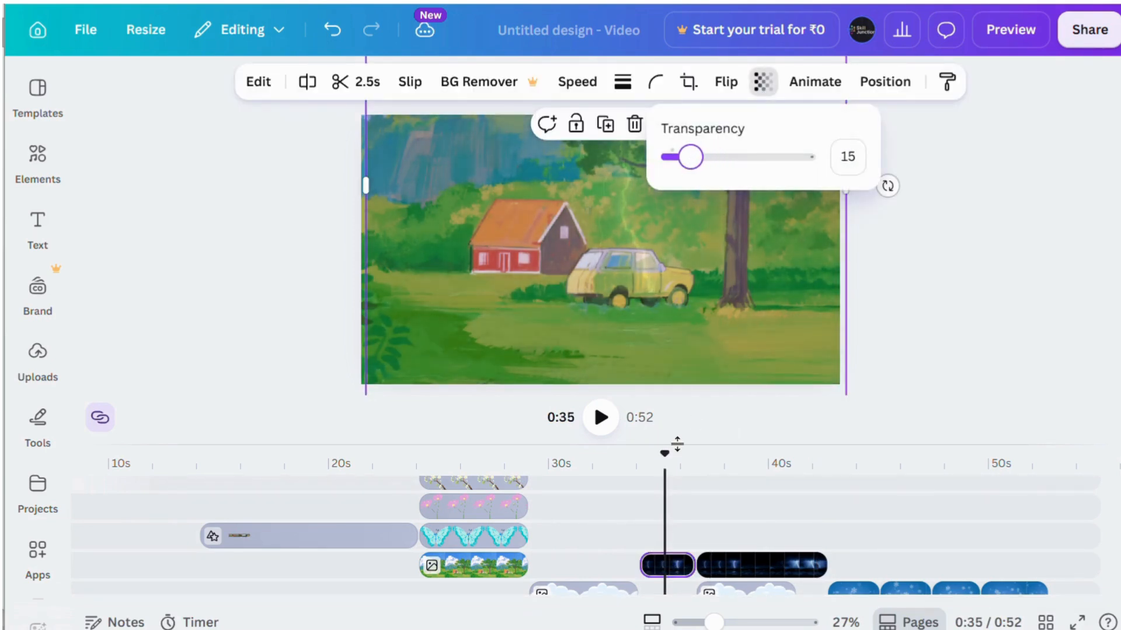
{"action": "left_click", "coordinate": [594, 467]}
{"action": "left_click", "coordinate": [602, 421]}
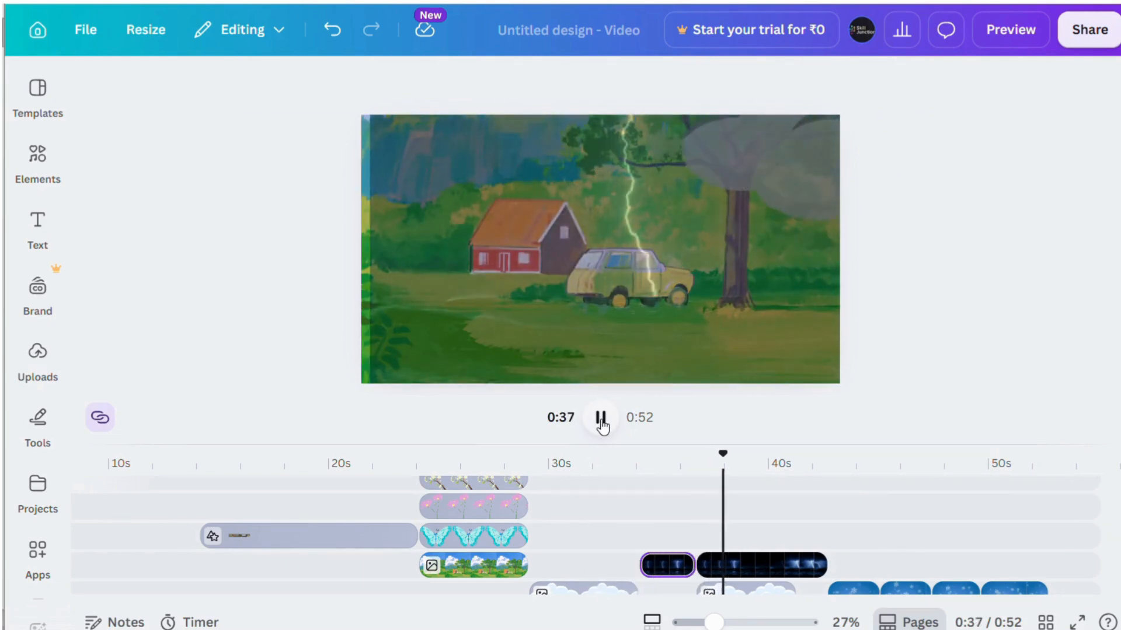
{"action": "left_click", "coordinate": [602, 422]}
{"action": "left_click", "coordinate": [602, 421]}
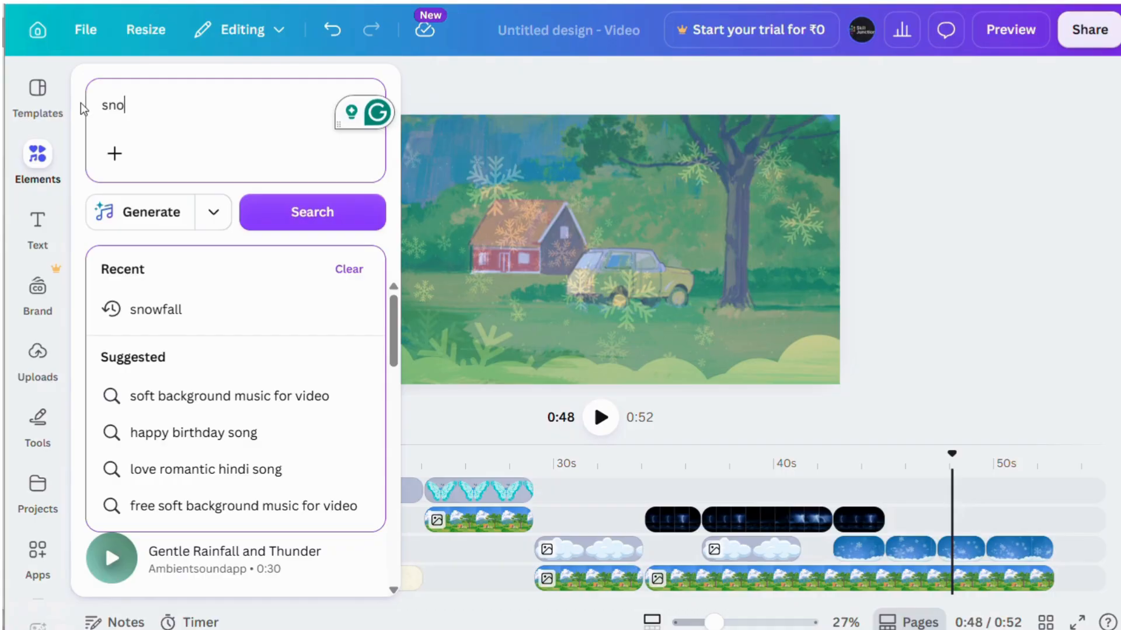
- Search the elements for "snow" and browse the graphics for decorations for the snowfall scene
{"action": "type", "text": "w"}
{"action": "key", "text": "Return"}
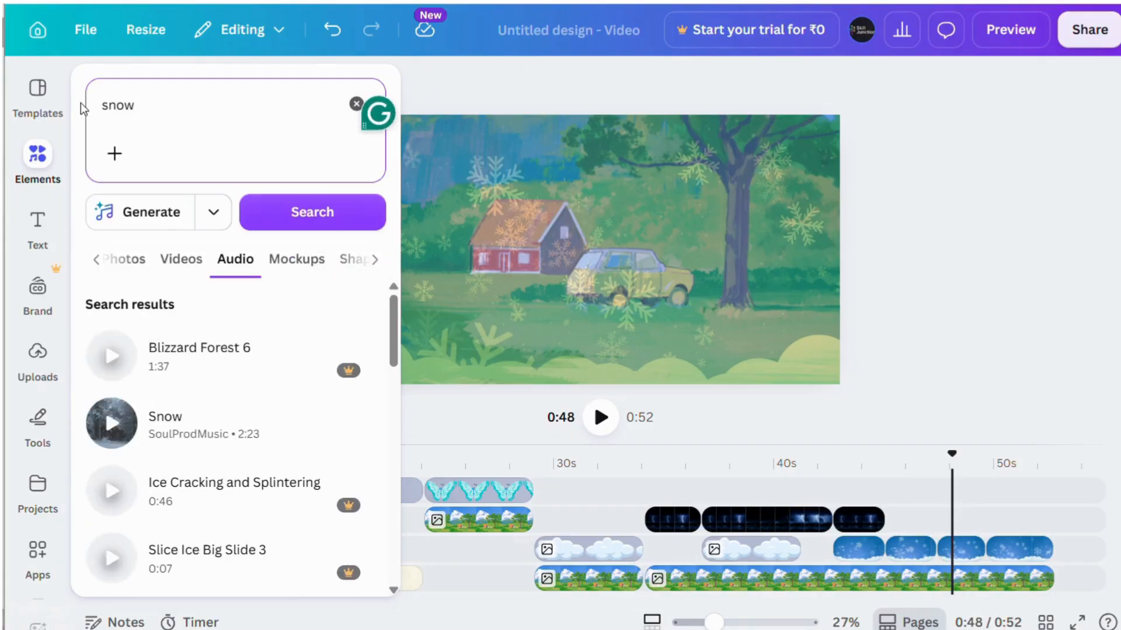
{"action": "left_click", "coordinate": [96, 264]}
{"action": "left_click", "coordinate": [117, 261]}
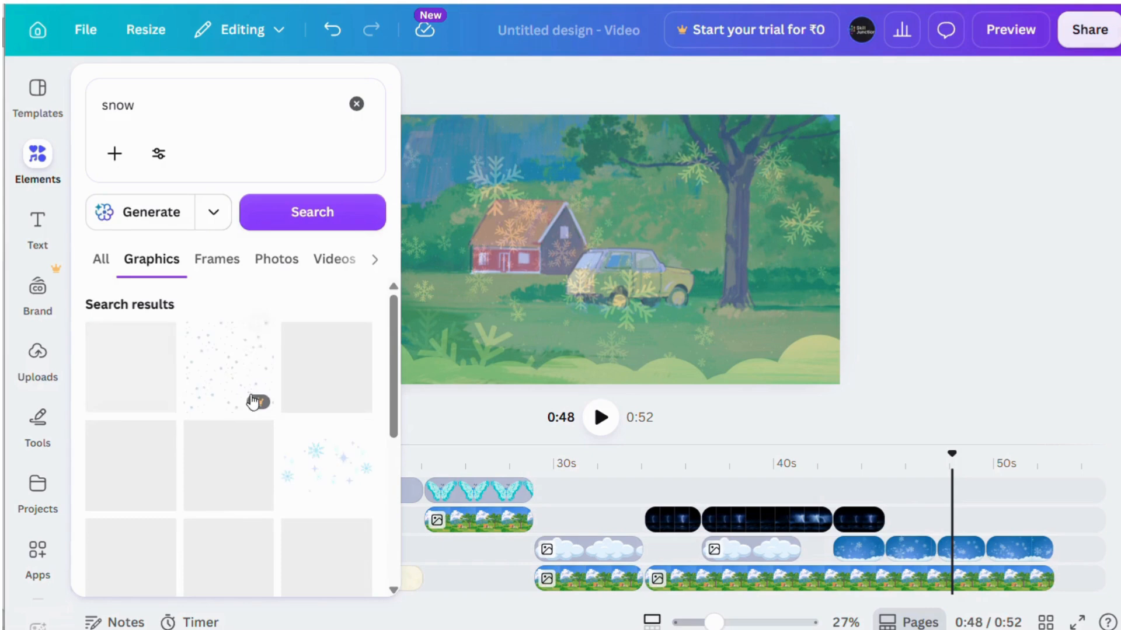
{"action": "scroll", "coordinate": [155, 360], "scroll_direction": "down", "scroll_amount": 2}
{"action": "scroll", "coordinate": [154, 360], "scroll_direction": "down", "scroll_amount": 2}
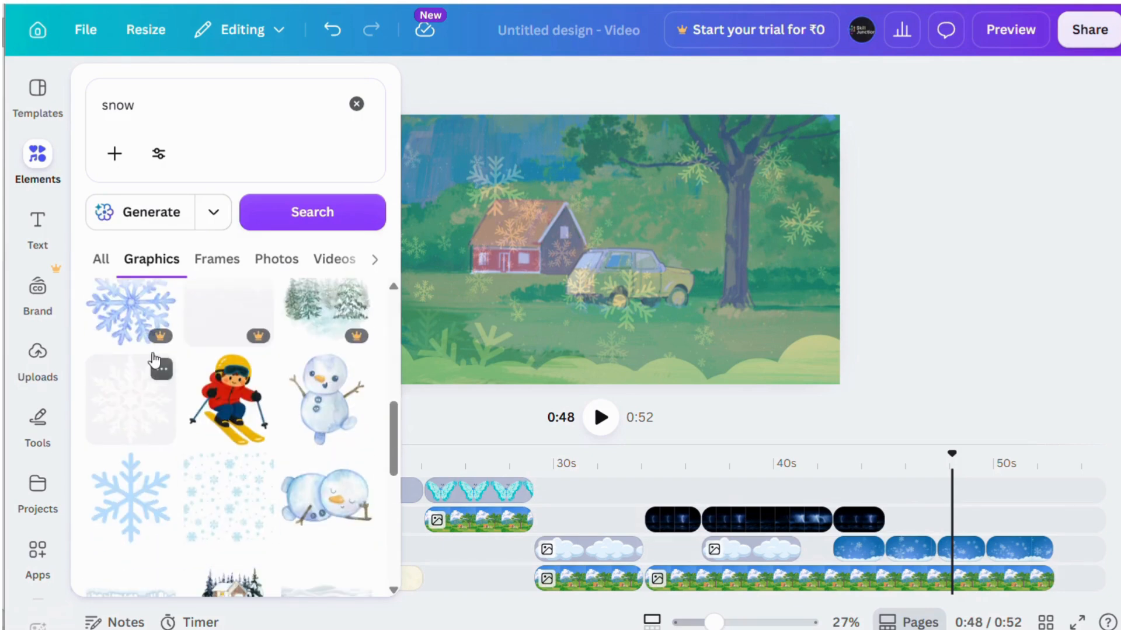
- Add the standing snowman graphic to the snowfall scene, shrink it, and place it on the grass below the tree
{"action": "left_click_drag", "start_coordinate": [357, 375], "coordinate": [934, 246]}
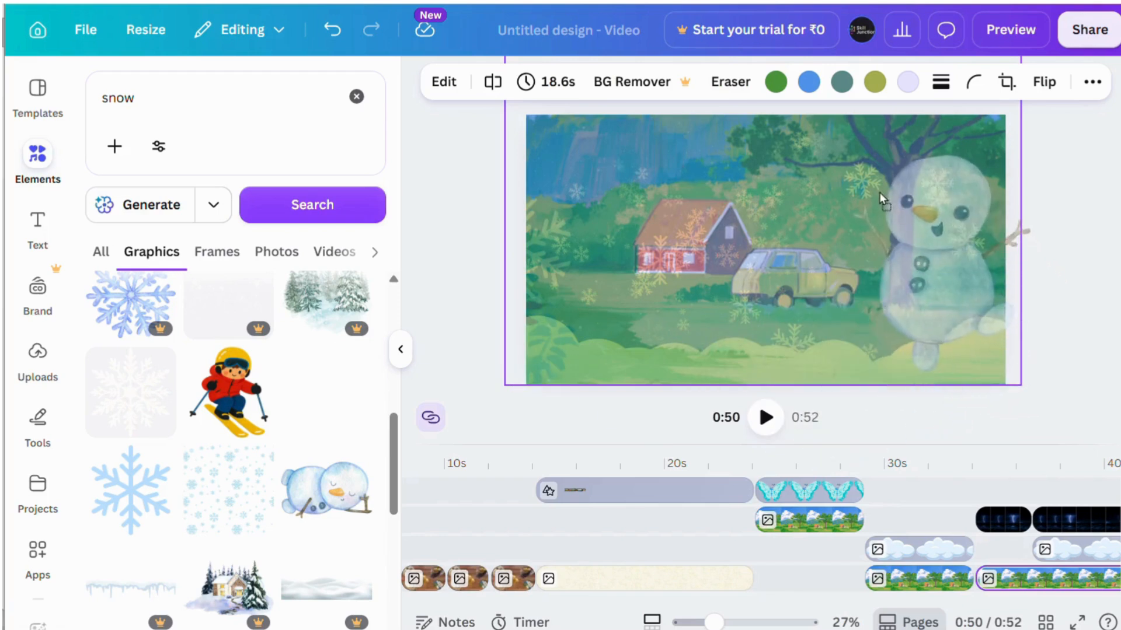
{"action": "left_click_drag", "start_coordinate": [827, 151], "coordinate": [895, 286]}
{"action": "left_click_drag", "start_coordinate": [941, 314], "coordinate": [864, 315]}
{"action": "left_click_drag", "start_coordinate": [843, 260], "coordinate": [887, 339]}
- Add the white snow mound graphic, shrink it, and place it on the hood of the yellow car
{"action": "left_click_drag", "start_coordinate": [228, 391], "coordinate": [735, 233]}
{"action": "left_click_drag", "start_coordinate": [708, 170], "coordinate": [856, 238]}
{"action": "left_click_drag", "start_coordinate": [879, 253], "coordinate": [847, 274]}
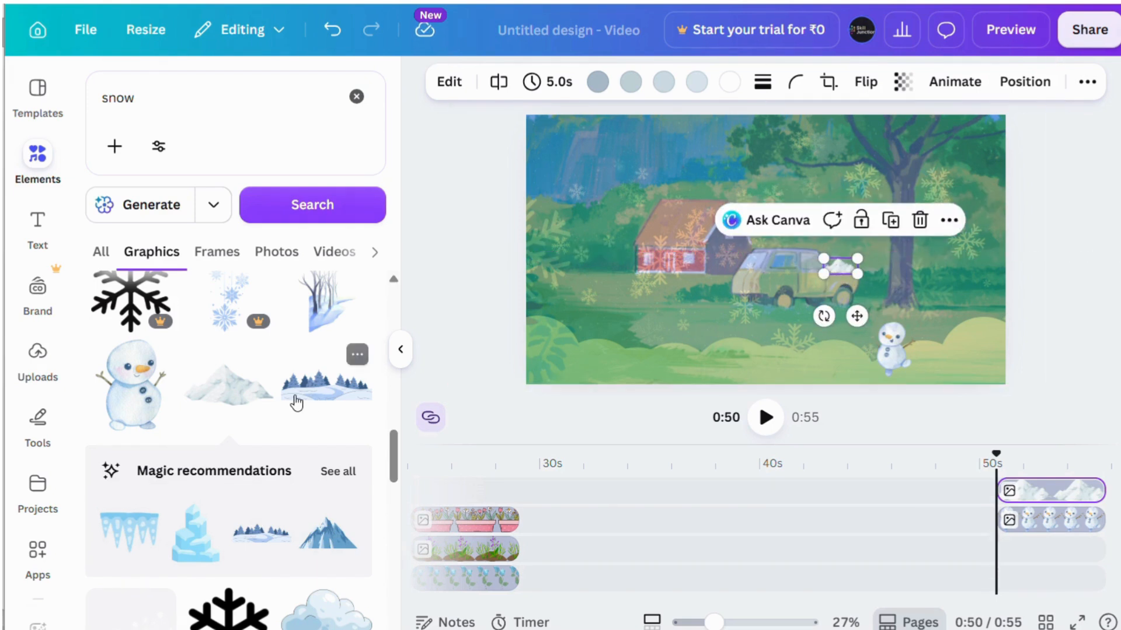
- Add the snowy tree-line graphic beside the tree, duplicate it, and place an enlarged copy to the left of the red house
{"action": "left_click_drag", "start_coordinate": [306, 402], "coordinate": [644, 234]}
{"action": "right_click", "coordinate": [956, 273]}
{"action": "left_click", "coordinate": [817, 261]}
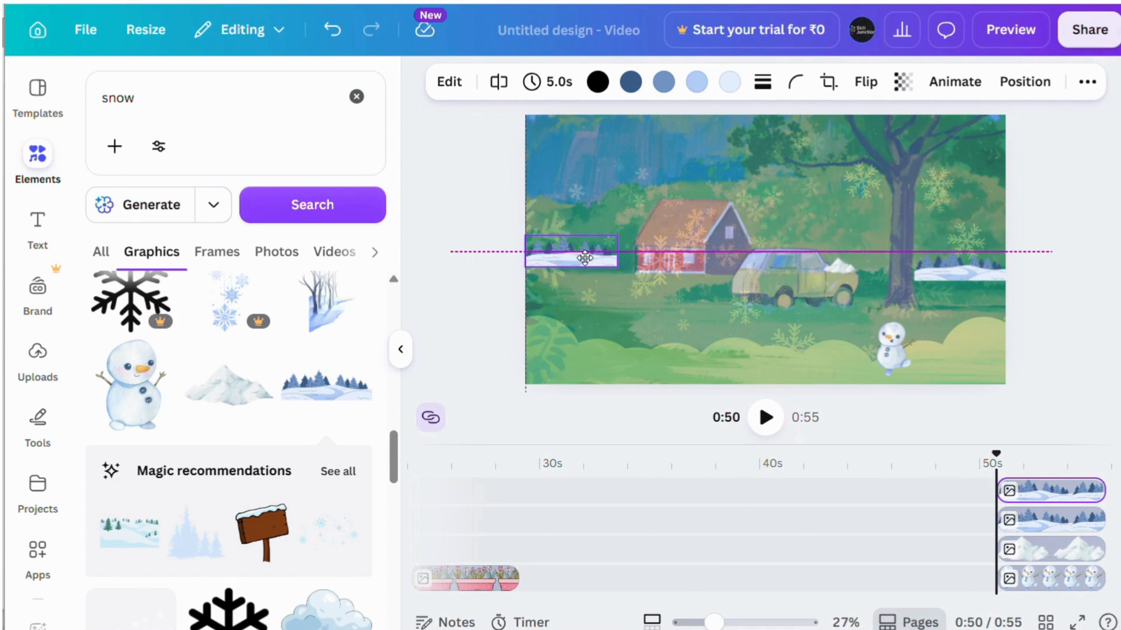
{"action": "left_click_drag", "start_coordinate": [586, 268], "coordinate": [635, 236]}
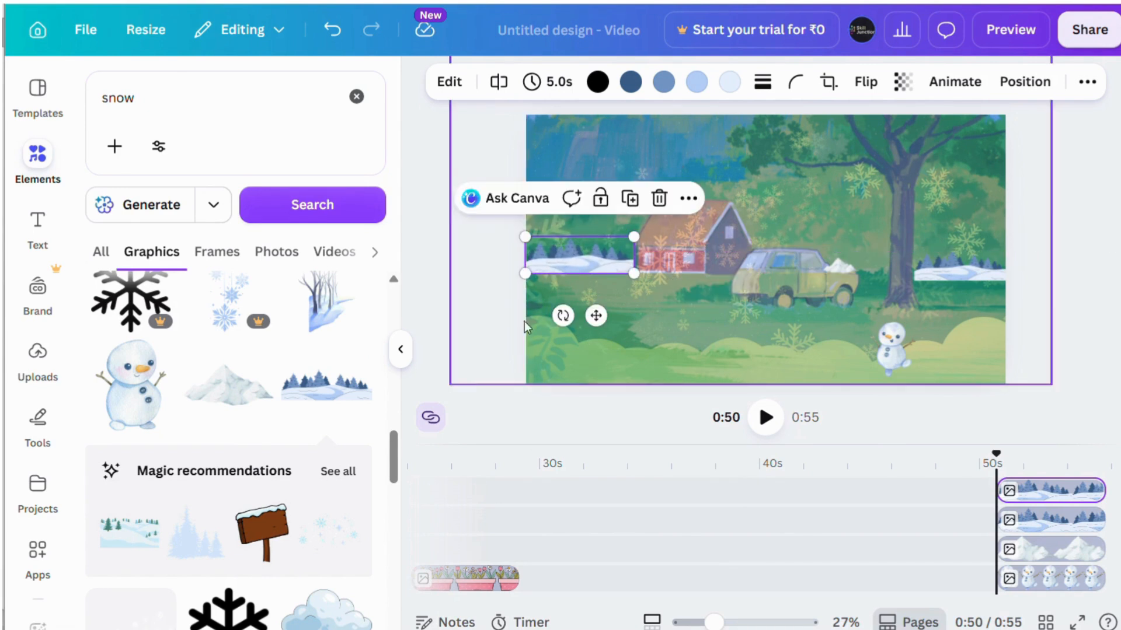
- Set the transparency of the tree-line graphic beside the house to 69 and fade the copy beside the tree too
{"action": "left_click", "coordinate": [902, 81]}
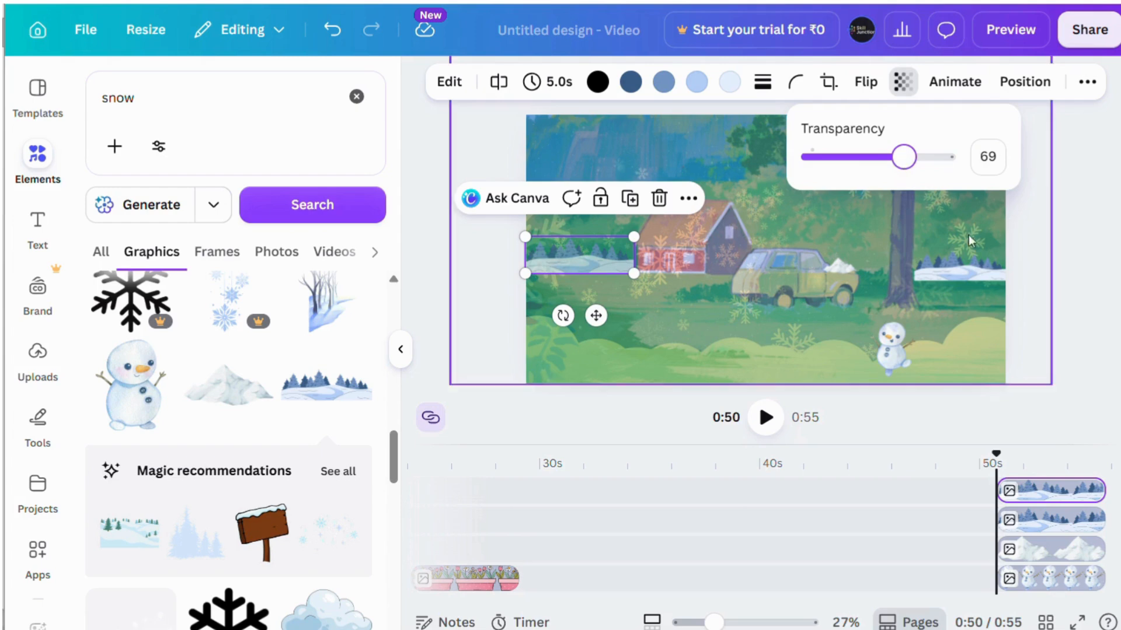
{"action": "left_click", "coordinate": [958, 274]}
{"action": "left_click", "coordinate": [900, 86]}
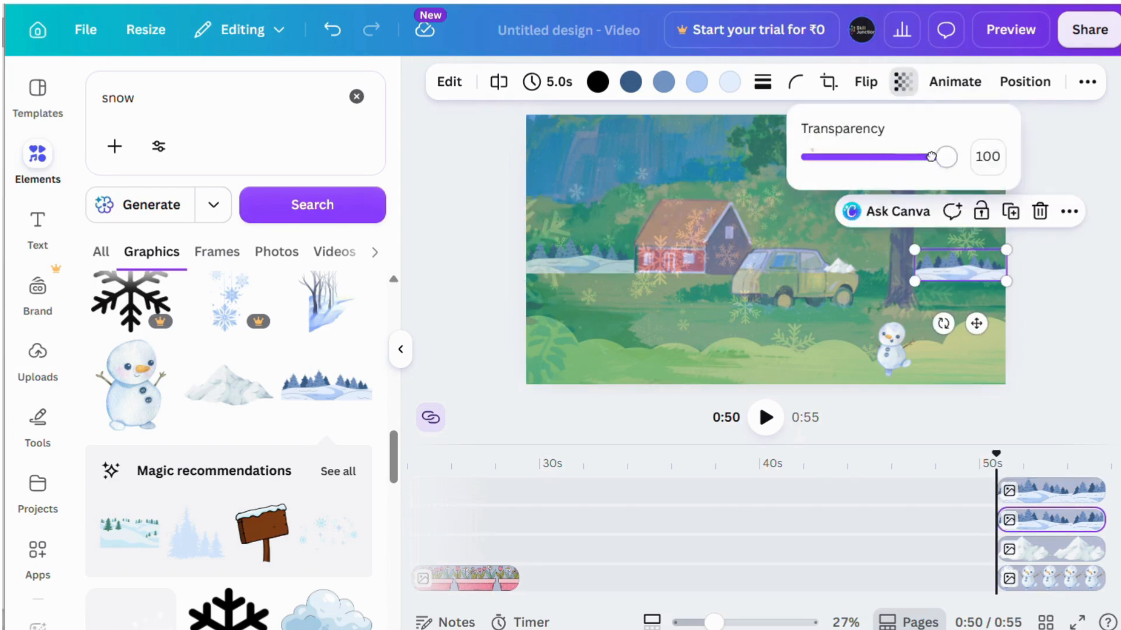
{"action": "left_click", "coordinate": [1054, 275]}
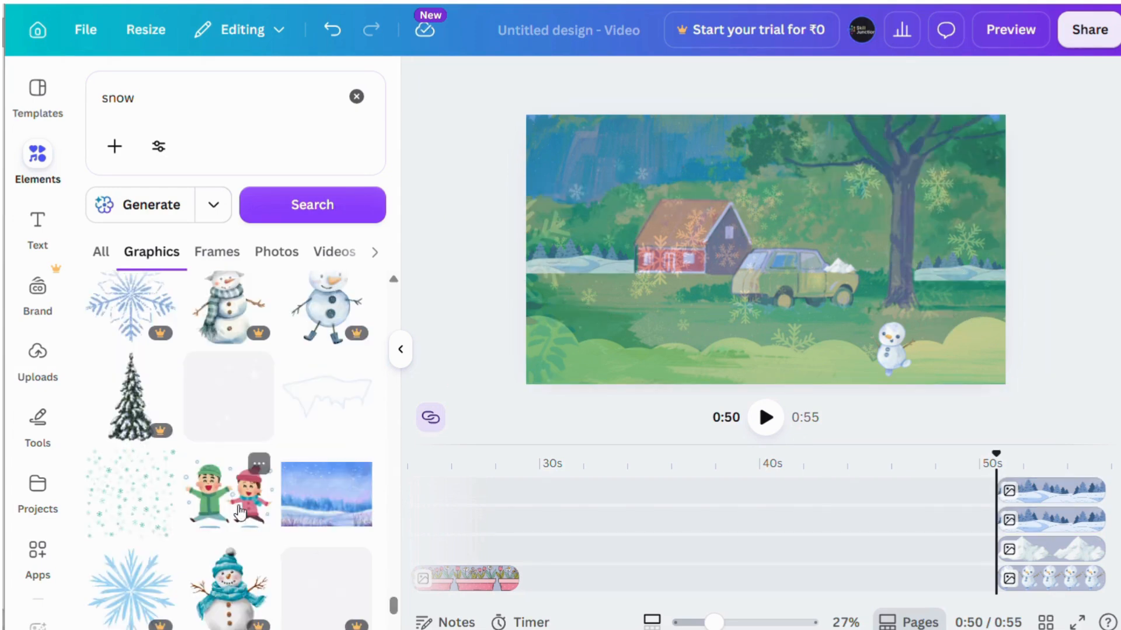
- Add the graphic of two cheering children, fit it on the grass below the car, and move the snowman to their left
{"action": "left_click_drag", "start_coordinate": [240, 512], "coordinate": [702, 327]}
{"action": "left_click_drag", "start_coordinate": [780, 356], "coordinate": [822, 353]}
{"action": "left_click_drag", "start_coordinate": [891, 346], "coordinate": [685, 346]}
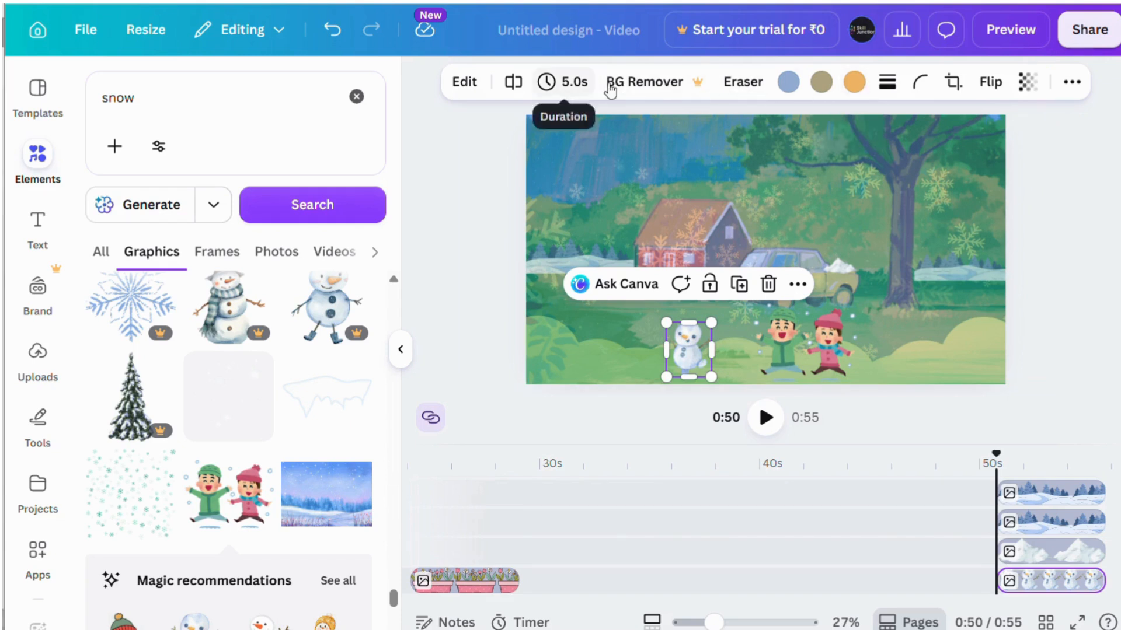
- Flip the snowman, enlarge it, and position it and the children side by side on the grass
{"action": "left_click", "coordinate": [1005, 88]}
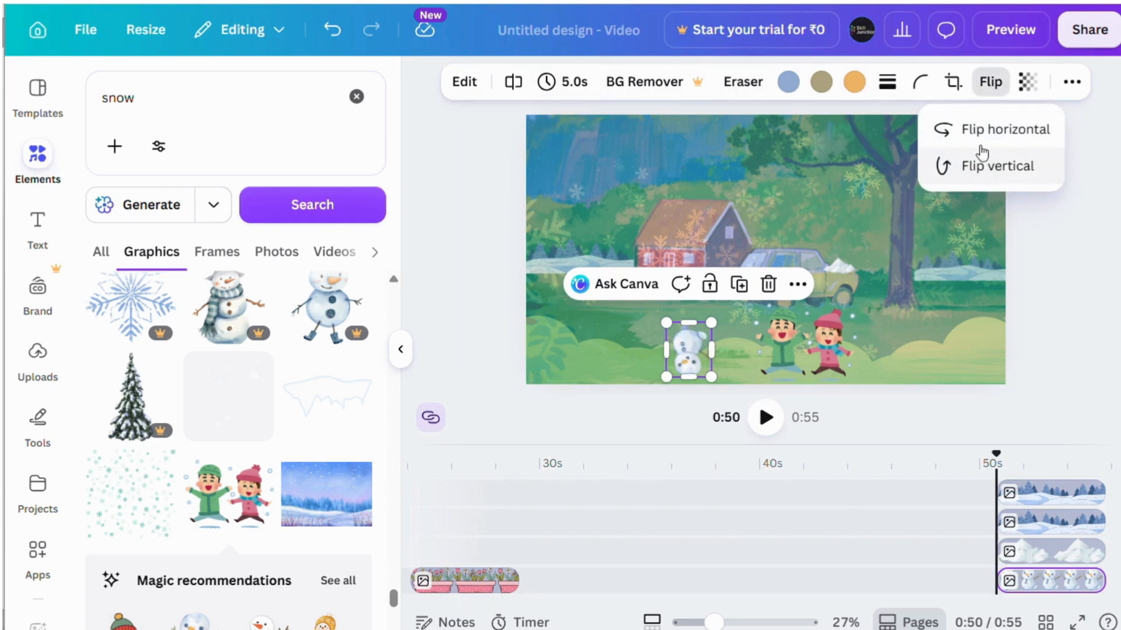
{"action": "left_click_drag", "start_coordinate": [690, 346], "coordinate": [682, 302]}
{"action": "left_click_drag", "start_coordinate": [804, 340], "coordinate": [807, 339]}
{"action": "key", "text": "Escape"}
- Add the blue icicles graphic, shrink it, hang it under the tree branch, and set its transparency to 47
{"action": "scroll", "coordinate": [194, 534], "scroll_direction": "down", "scroll_amount": 5}
{"action": "left_click_drag", "start_coordinate": [323, 608], "coordinate": [817, 233]}
{"action": "left_click_drag", "start_coordinate": [677, 117], "coordinate": [911, 294]}
{"action": "left_click_drag", "start_coordinate": [957, 332], "coordinate": [819, 201]}
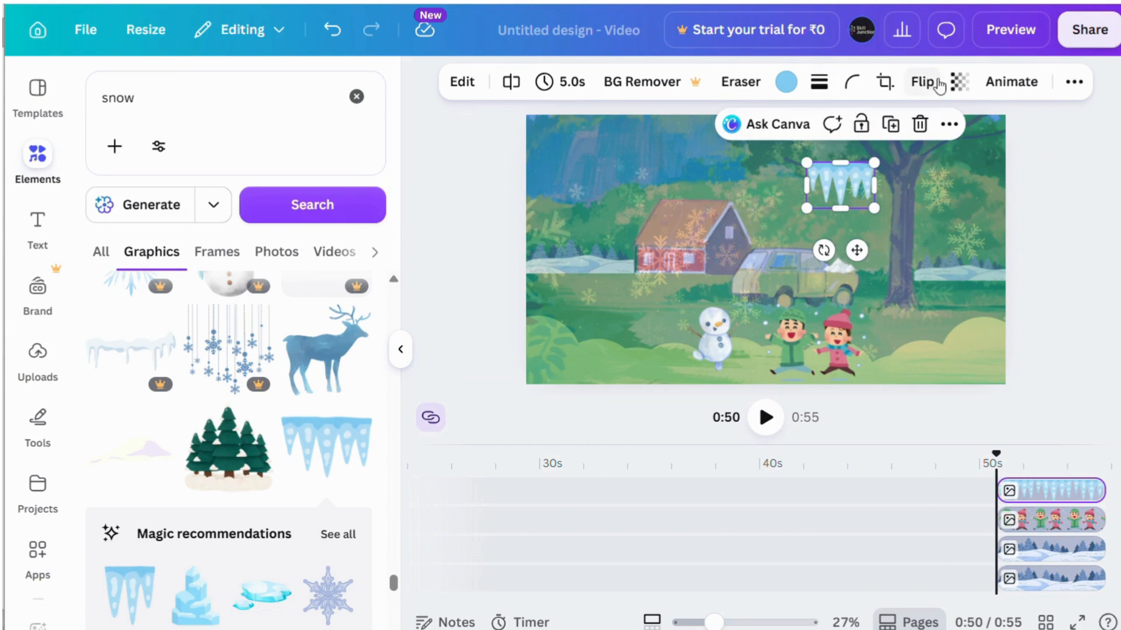
{"action": "left_click", "coordinate": [959, 82]}
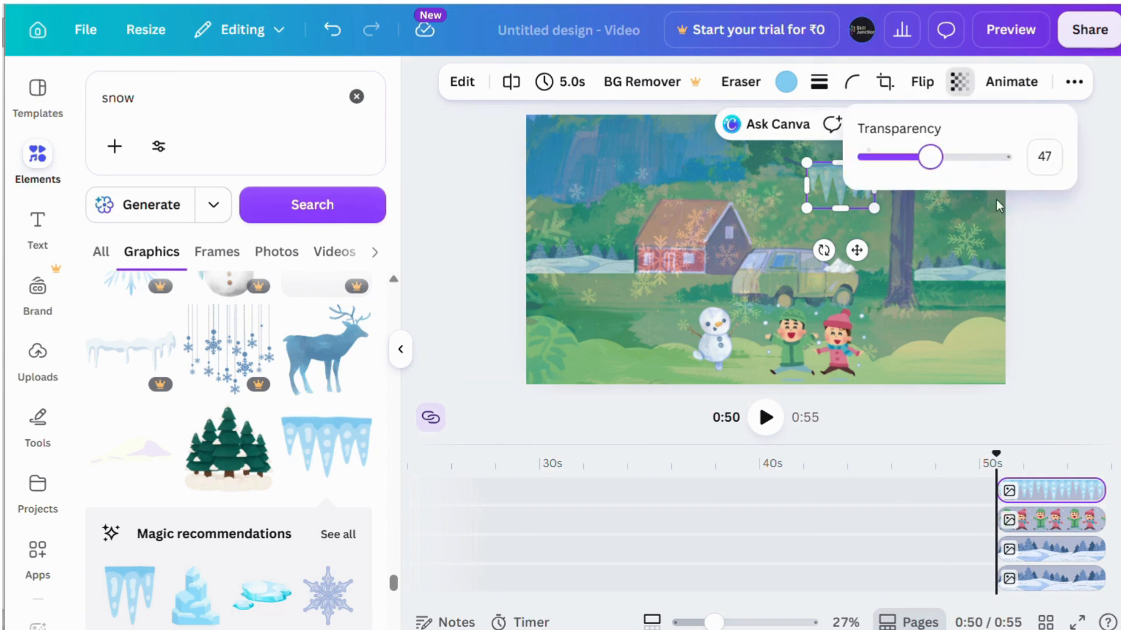
{"action": "left_click", "coordinate": [841, 192]}
- Add the white snow patch graphic, shrink it, and place it on the red house's roof
{"action": "left_click_drag", "start_coordinate": [207, 400], "coordinate": [620, 283]}
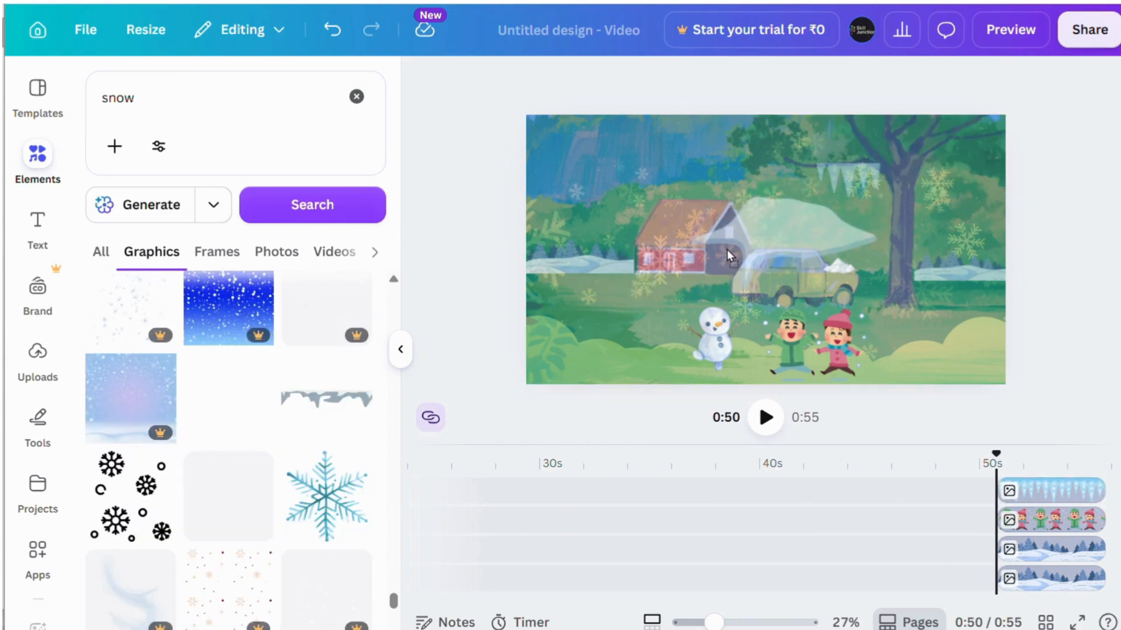
{"action": "left_click_drag", "start_coordinate": [727, 250], "coordinate": [687, 238]}
{"action": "left_click_drag", "start_coordinate": [786, 285], "coordinate": [674, 232]}
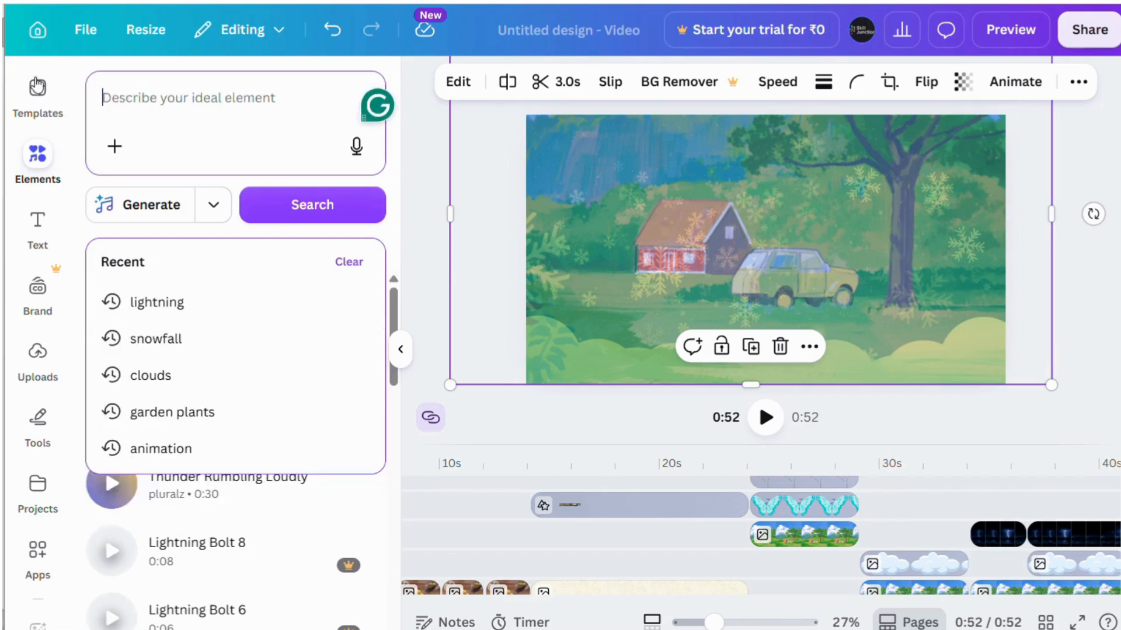
- Search the audio for "birds chirping" and add a bird sound to the butterfly scene
{"action": "type", "text": "birds"}
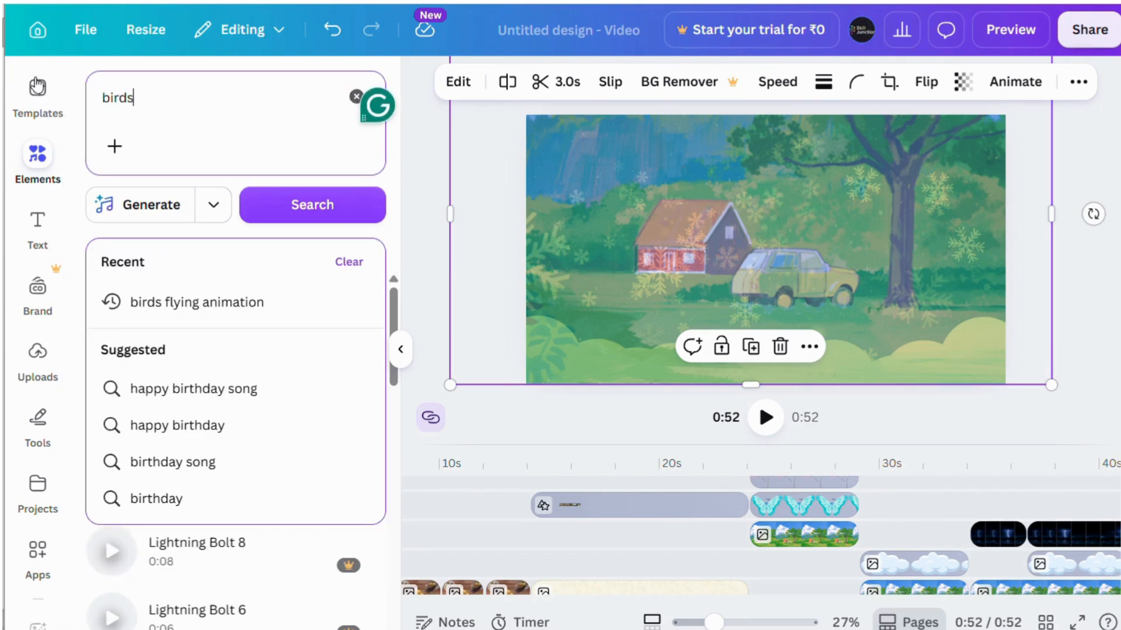
{"action": "type", "text": " chirping"}
{"action": "key", "text": "Return"}
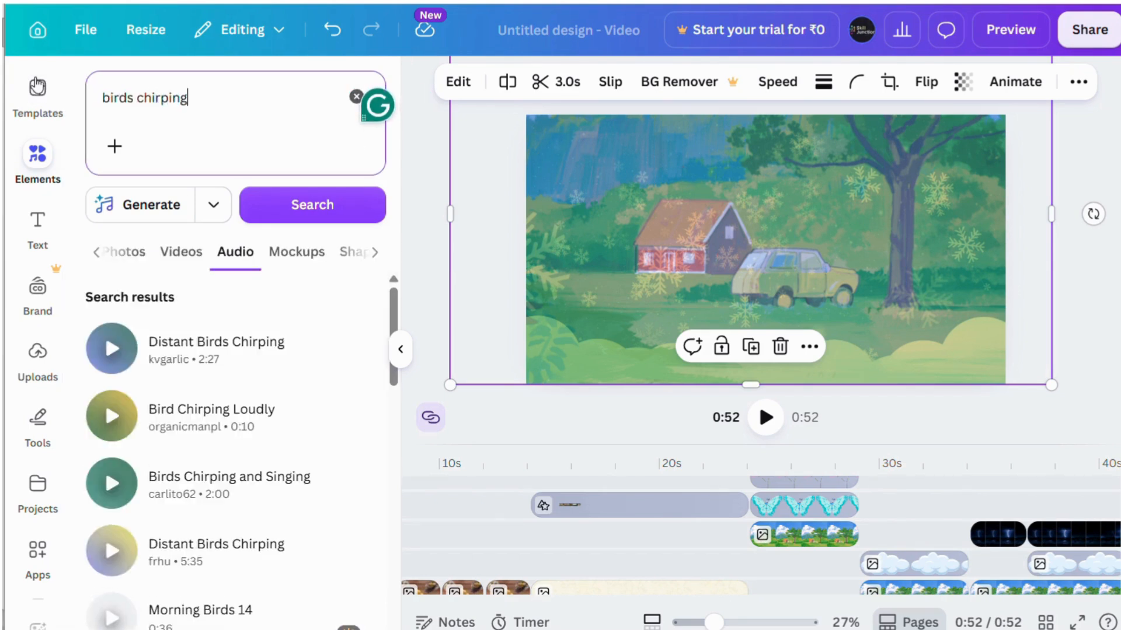
{"action": "scroll", "coordinate": [168, 307], "scroll_direction": "down", "scroll_amount": 2}
{"action": "left_click_drag", "start_coordinate": [168, 310], "coordinate": [791, 578]}
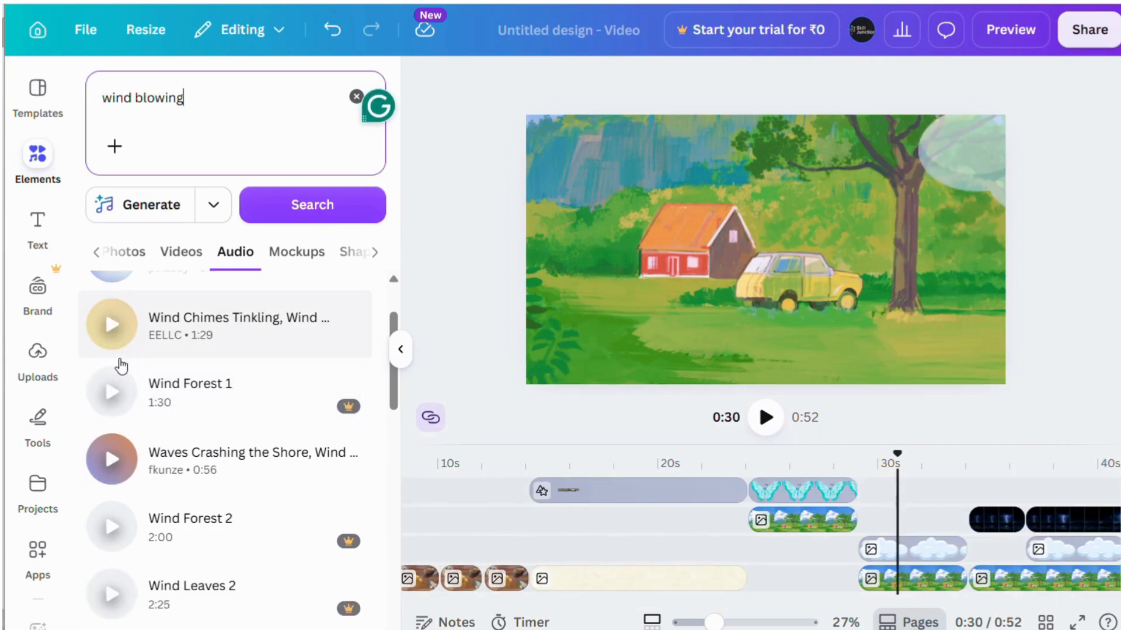
- Browse the "wind blowing" audio and add a wind sound to the drifting clouds scene
{"action": "scroll", "coordinate": [121, 366], "scroll_direction": "down", "scroll_amount": 3}
{"action": "scroll", "coordinate": [121, 366], "scroll_direction": "up", "scroll_amount": 5}
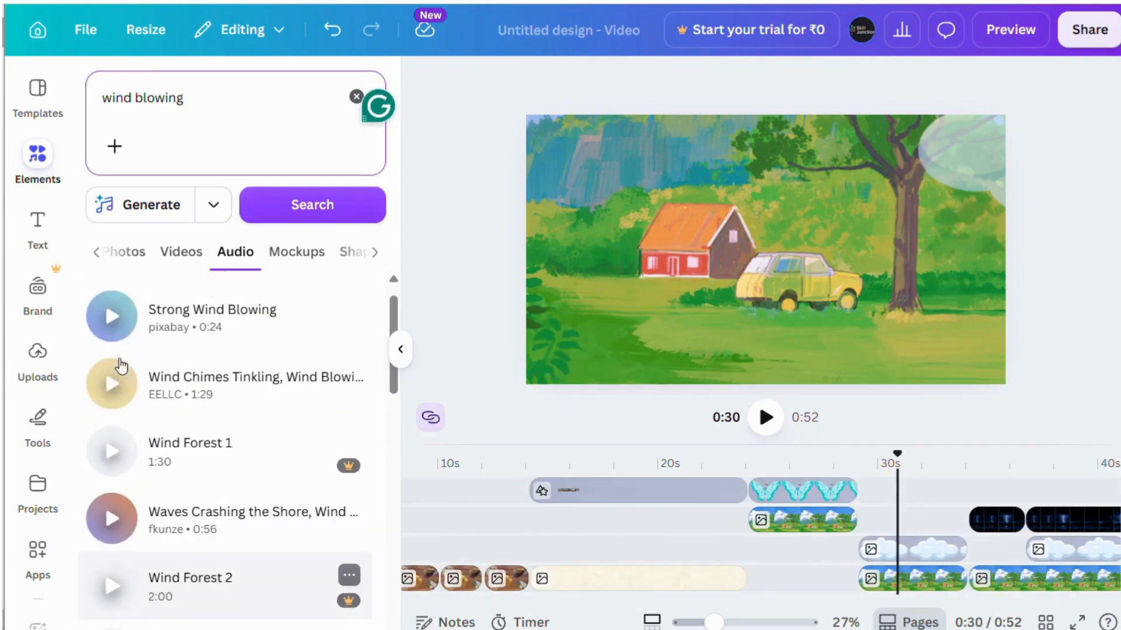
{"action": "left_click_drag", "start_coordinate": [85, 365], "coordinate": [864, 550]}
{"action": "right_click", "coordinate": [753, 583]}
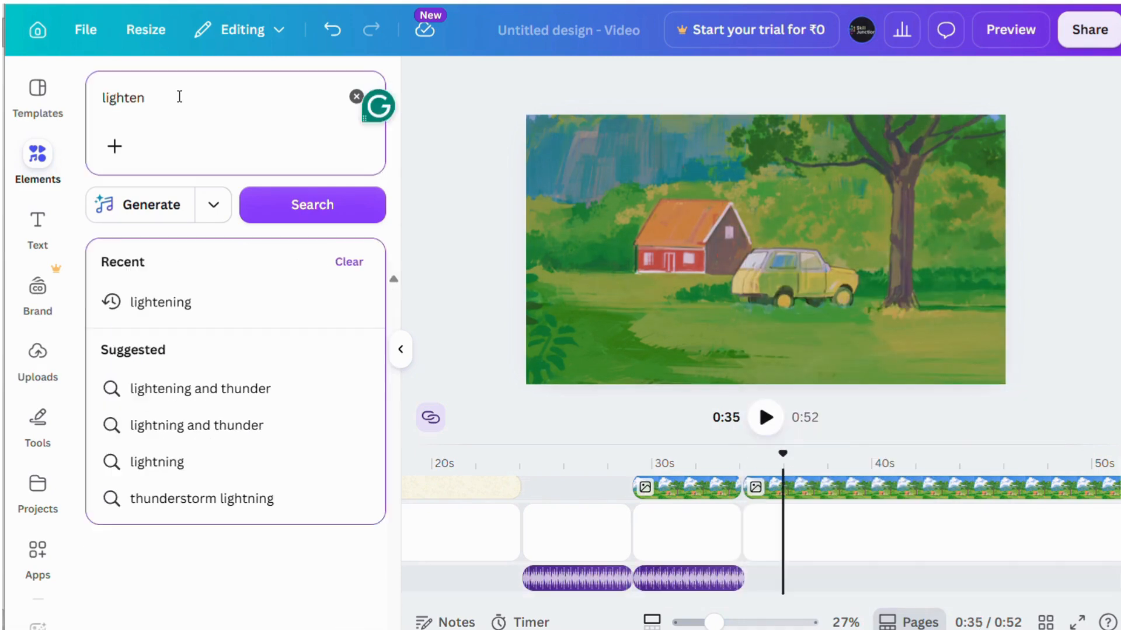
- Search the audio for "lightening and thunder" and add the Heavy Rain with Thunder track to the lightning scene
{"action": "left_click", "coordinate": [237, 389]}
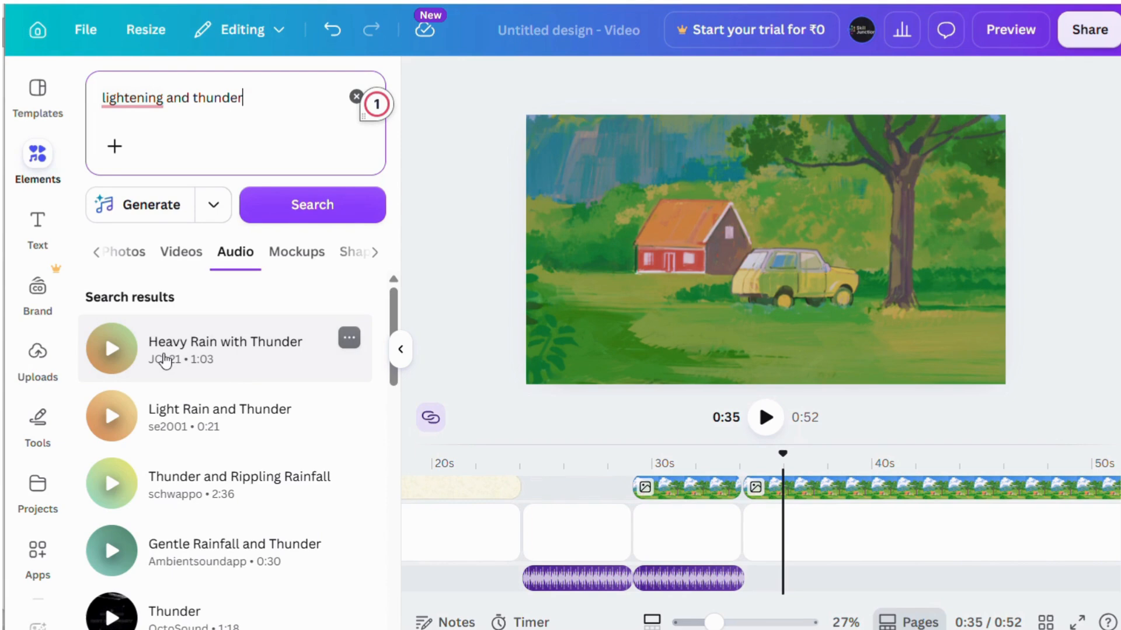
{"action": "left_click", "coordinate": [165, 360]}
{"action": "left_click", "coordinate": [753, 547]}
{"action": "left_click", "coordinate": [807, 548]}
- Slip the thunder audio within its clip so the loud rumbles come earlier, during the lightning
{"action": "scroll", "coordinate": [787, 561], "scroll_direction": "up", "scroll_amount": 2}
{"action": "left_click", "coordinate": [827, 577]}
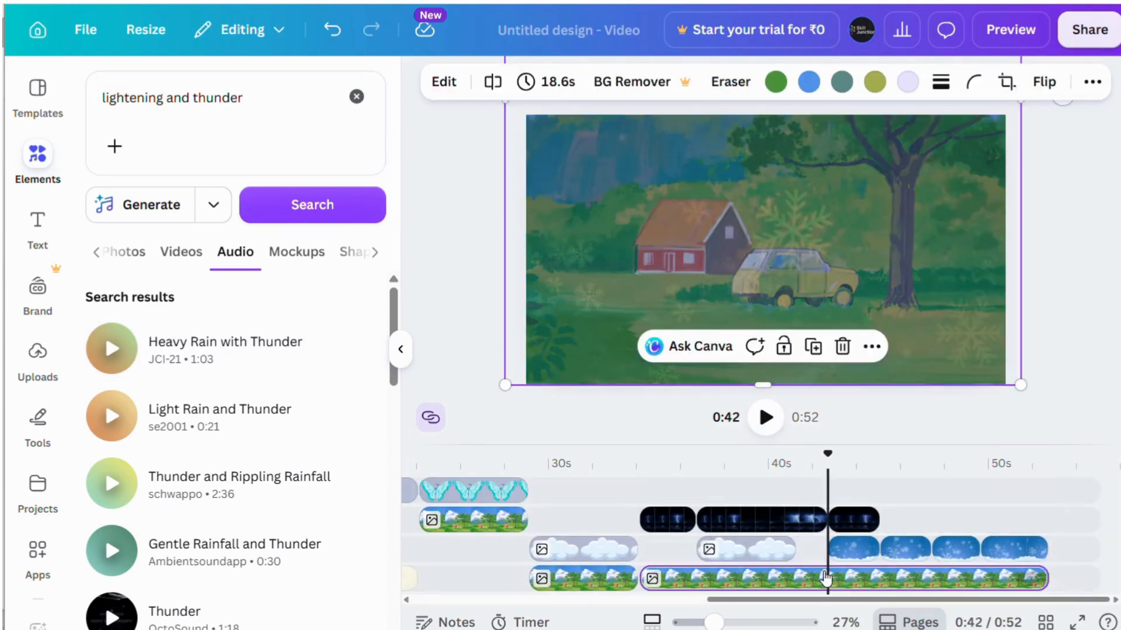
{"action": "scroll", "coordinate": [827, 578], "scroll_direction": "down", "scroll_amount": 2}
{"action": "left_click", "coordinate": [691, 578]}
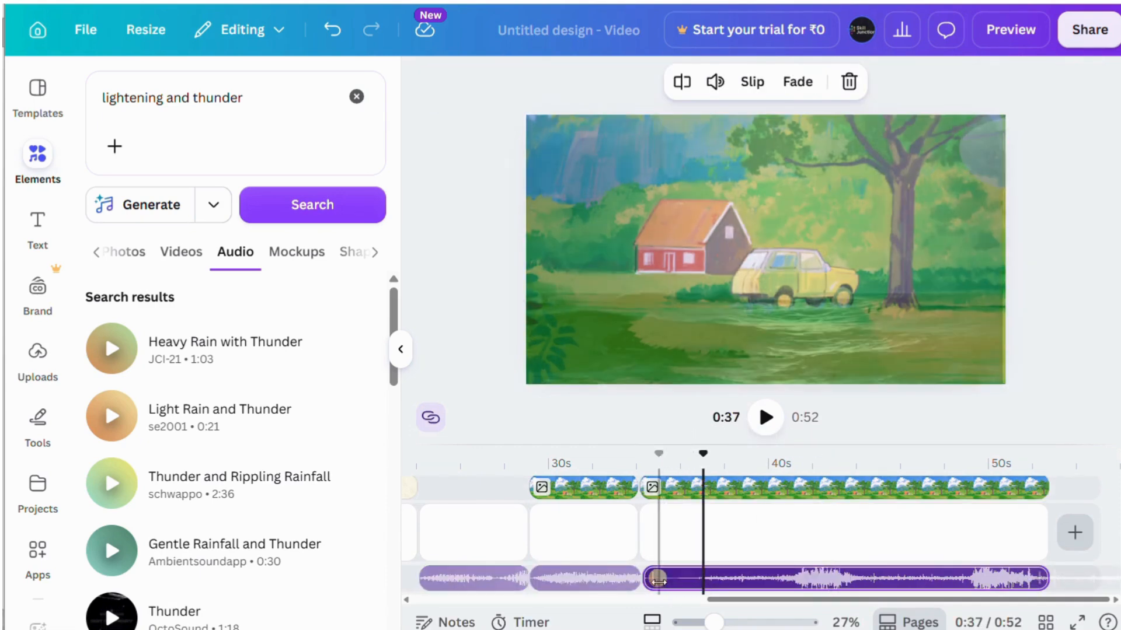
{"action": "left_click_drag", "start_coordinate": [651, 579], "coordinate": [750, 579]}
{"action": "left_click_drag", "start_coordinate": [881, 578], "coordinate": [773, 578]}
{"action": "left_click", "coordinate": [695, 548]}
{"action": "left_click", "coordinate": [742, 542]}
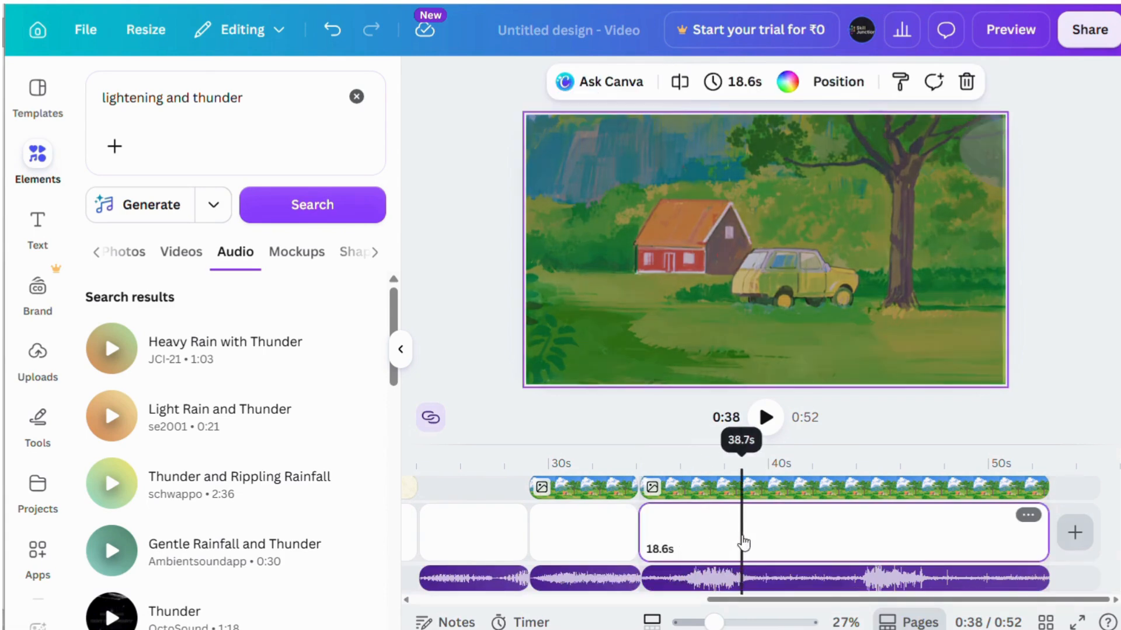
- Compare the thunder audio with the lightning clips and split it after the first rumble and before the second
{"action": "scroll", "coordinate": [750, 541], "scroll_direction": "up", "scroll_amount": 2}
{"action": "scroll", "coordinate": [752, 541], "scroll_direction": "down", "scroll_amount": 2}
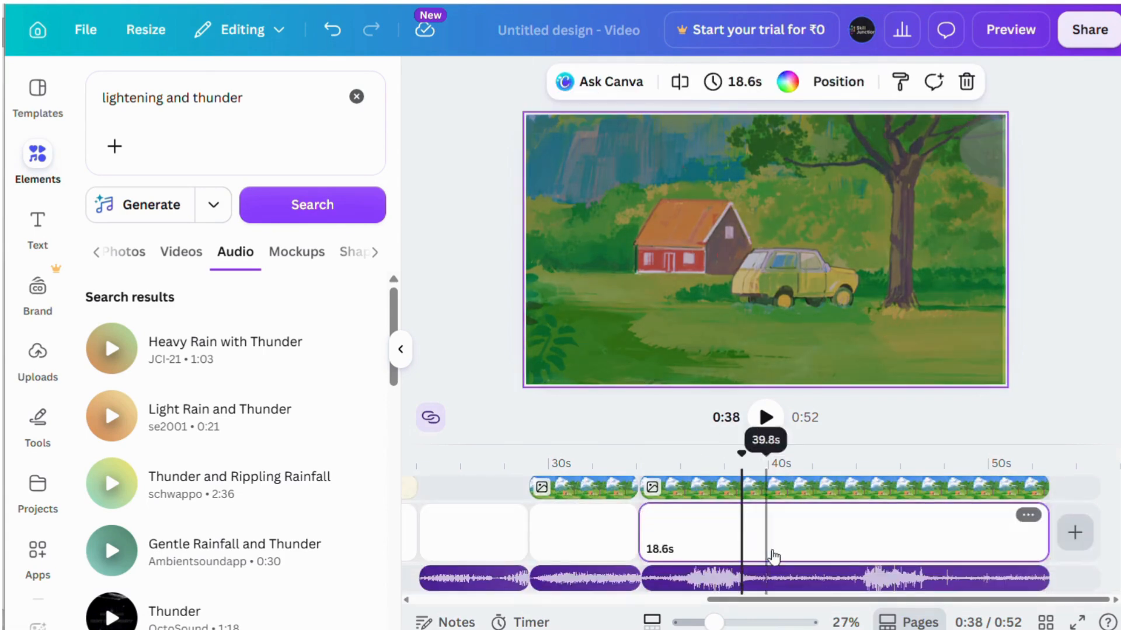
{"action": "scroll", "coordinate": [788, 578], "scroll_direction": "up", "scroll_amount": 2}
{"action": "left_click", "coordinate": [829, 592]}
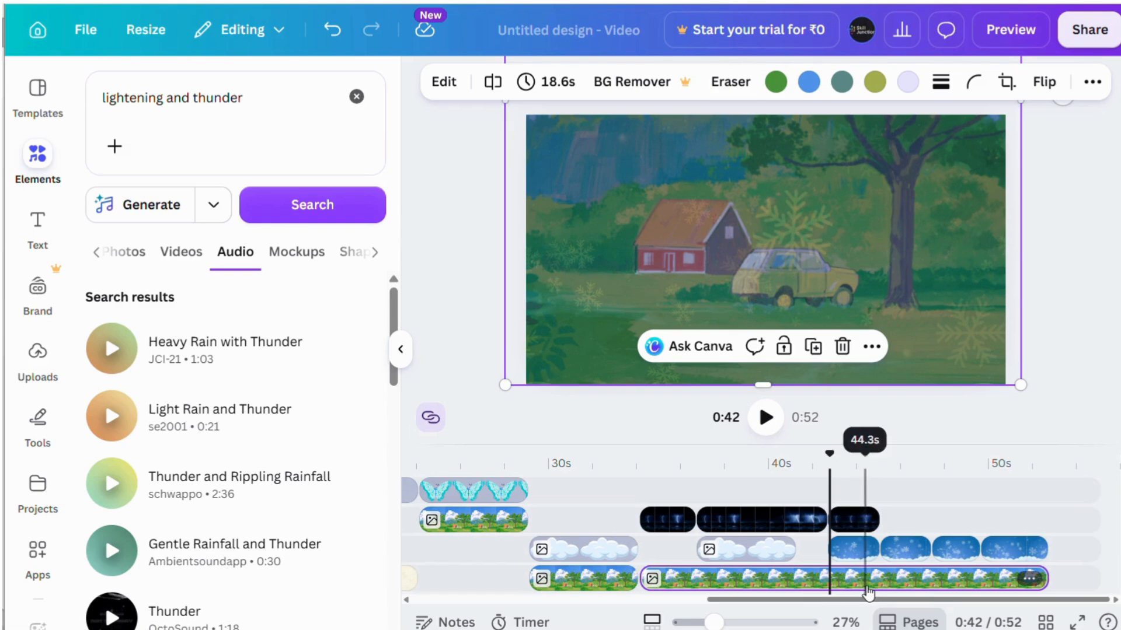
{"action": "scroll", "coordinate": [858, 589], "scroll_direction": "down", "scroll_amount": 2}
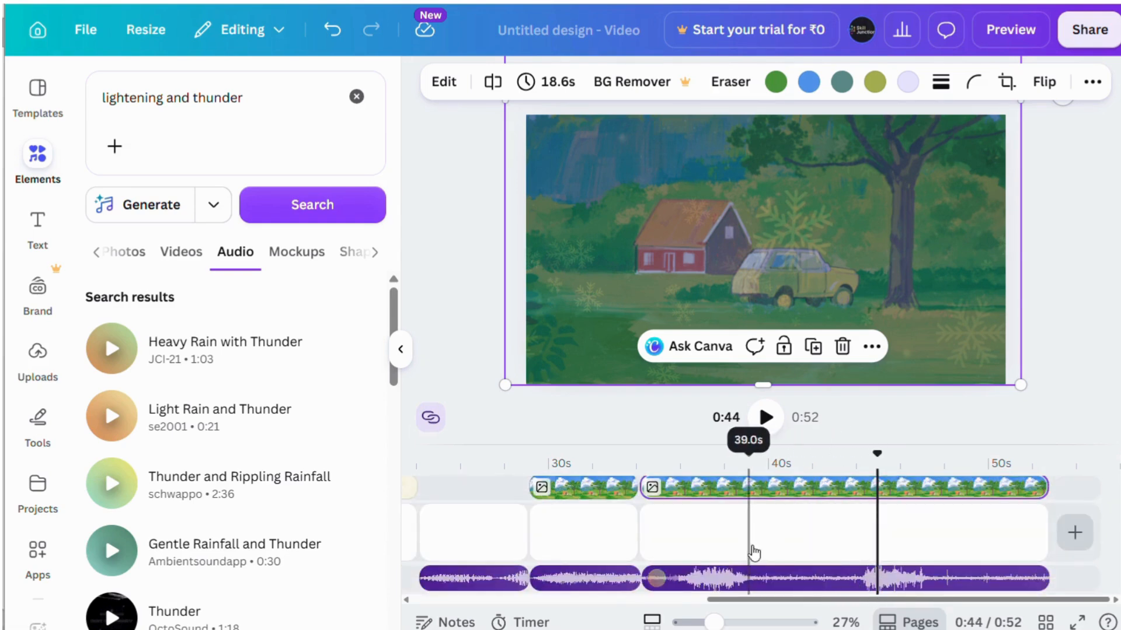
{"action": "left_click", "coordinate": [783, 582]}
{"action": "key", "text": "s"}
{"action": "left_click", "coordinate": [837, 582]}
{"action": "right_click", "coordinate": [841, 585]}
{"action": "left_click", "coordinate": [895, 556]}
- Delete the quiet thunder section between the two rumbles and move the remaining audio up against the first part
{"action": "left_click", "coordinate": [812, 582]}
{"action": "key", "text": "Delete"}
{"action": "left_click", "coordinate": [879, 586]}
{"action": "left_click_drag", "start_coordinate": [879, 586], "coordinate": [821, 582]}
- Split the thunder audio at 44.9 s, where the lightning ends, and delete the remaining part
{"action": "scroll", "coordinate": [878, 584], "scroll_direction": "up", "scroll_amount": 2}
{"action": "left_click", "coordinate": [880, 585]}
{"action": "scroll", "coordinate": [881, 585], "scroll_direction": "down", "scroll_amount": 2}
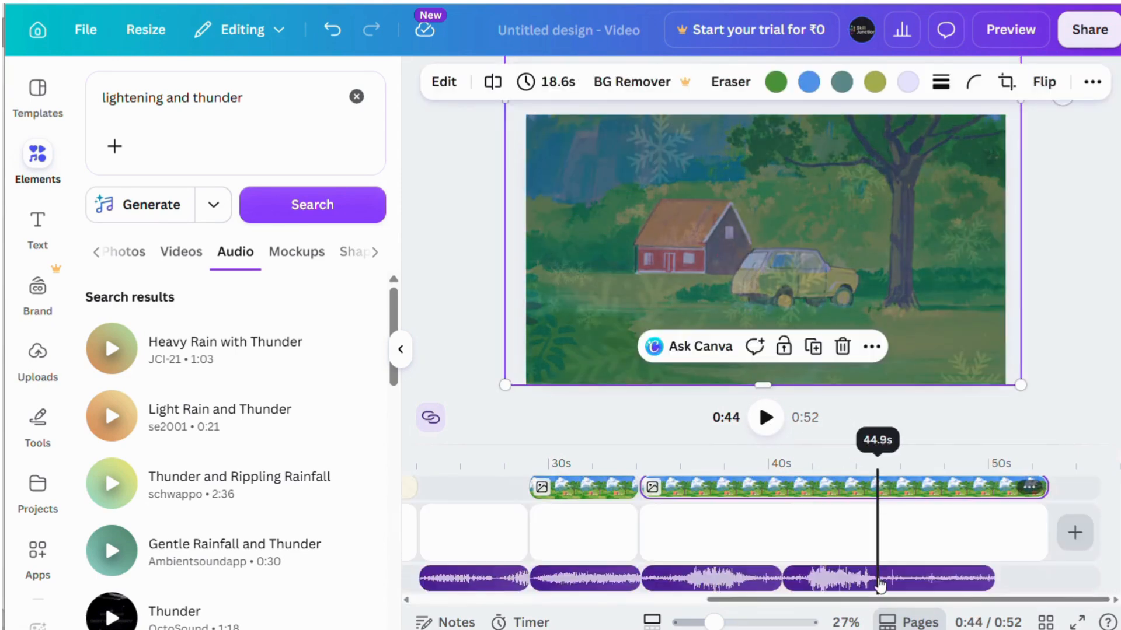
{"action": "right_click", "coordinate": [891, 585]}
{"action": "left_click", "coordinate": [856, 561]}
{"action": "right_click", "coordinate": [886, 581]}
{"action": "left_click", "coordinate": [899, 554]}
{"action": "left_click", "coordinate": [945, 581]}
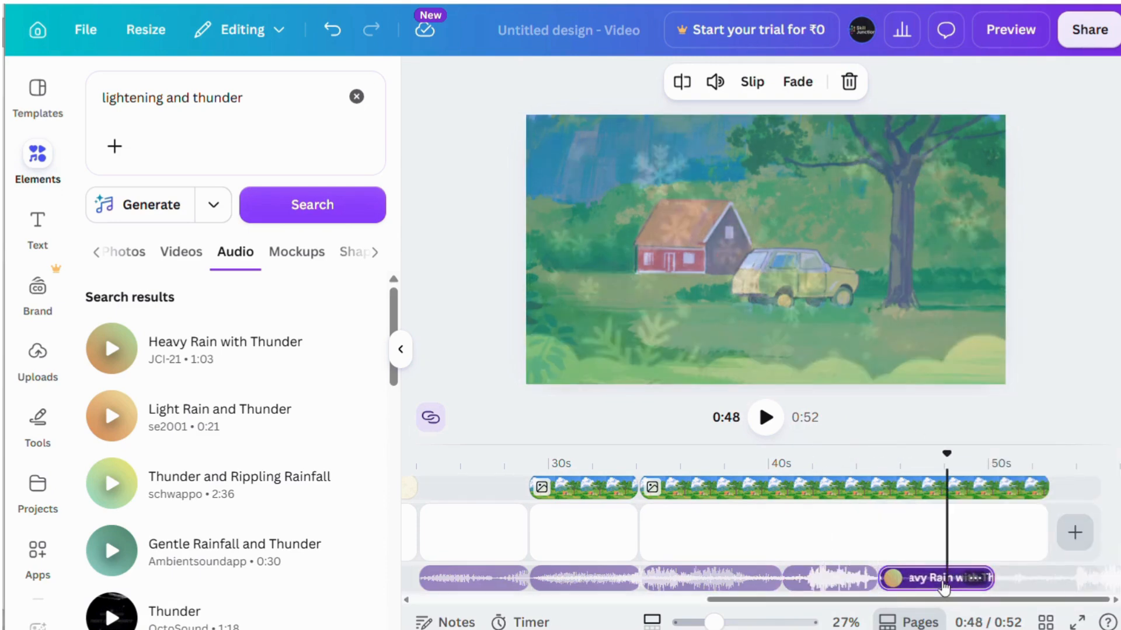
{"action": "key", "text": "Delete"}
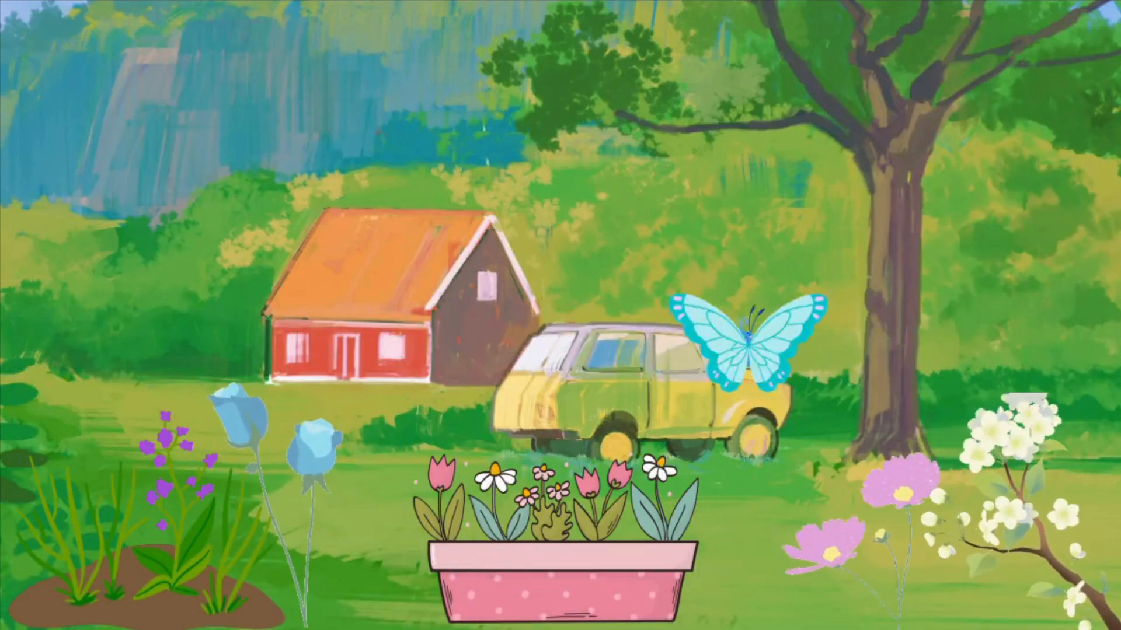